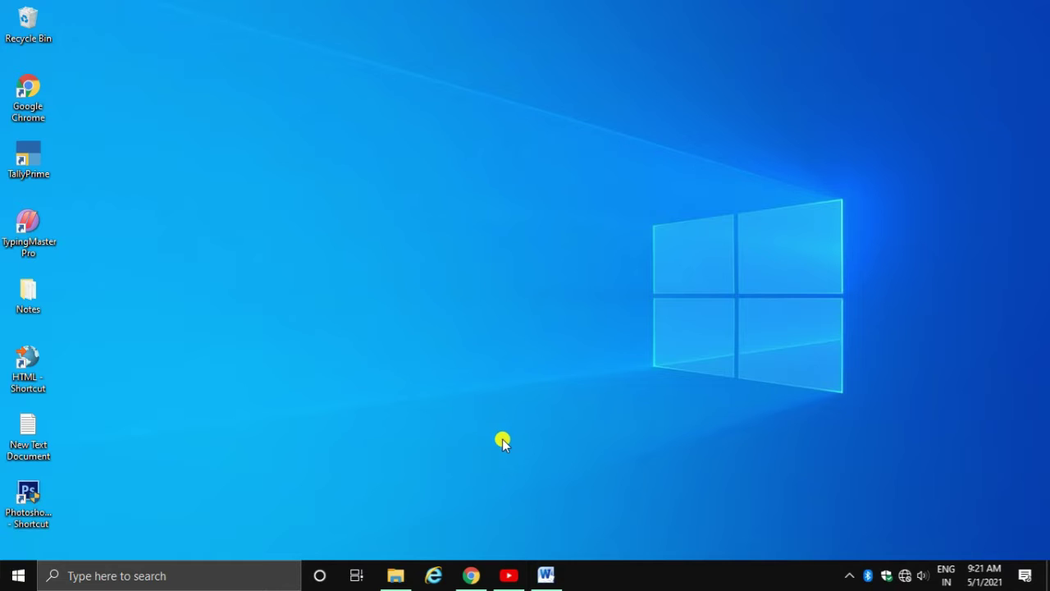
# Launch Microsoft Word from the taskbar so the blank Document1 is open.
pyautogui.click(546, 575)
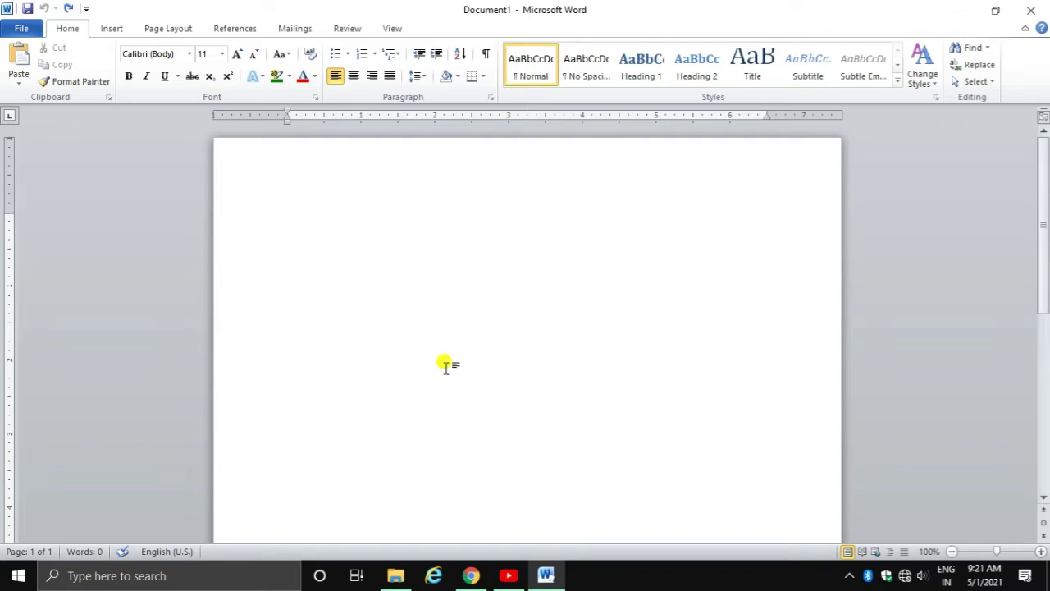
# Paste the font explanation text and add a blank line above it.
pyautogui.write("This Videos was Microsoft Word Font Full explanation in English 1.\tWhat are the uses of Theme Fonts, the basics uses of theme fonts is changing the word style, the Theme Fonts Shortcuts Key's is (CTRL+SHIFT+F). 2.\t What are the uses of Font Size, the basics uses of Font Size is changing the Word Size, the Font Size Shortcuts Key's is (CTRL+SHIFT+P). 3.\tWhat are the uses of Grow Fonts, the basics uses of Grow Fonts is Increasing the Single/Multiple word size, the Grow fonts Shortcuts Key's is (CTRL+>). 4.\tWhat are the uses of Shrink Font, the basics uses of Shrink Font is Decries  the Single/Multiple word size, the Shrink Font Shortcuts Key's is (CTRL+<). 5.\twhat is the uses of Change case, the basics uses of Change Case is (i)\tSentence Case:- the sentence case is same of your word entries. (ii)\tLowercase:- the lowercase is changing the all Capital Word to small Word. (iii)\tUppercase:- the uppercase is changing the all Words to Capital Letter. (iv)\tCapitalize Each Word:- the Capitalize Each Word is changing the all word first letter is Capital letter. (v)\ttOGGLE cASE:- the Toggle Case is changing the all first word is small and the other word is to be Capital.")
pyautogui.scroll(1, 451, 353)
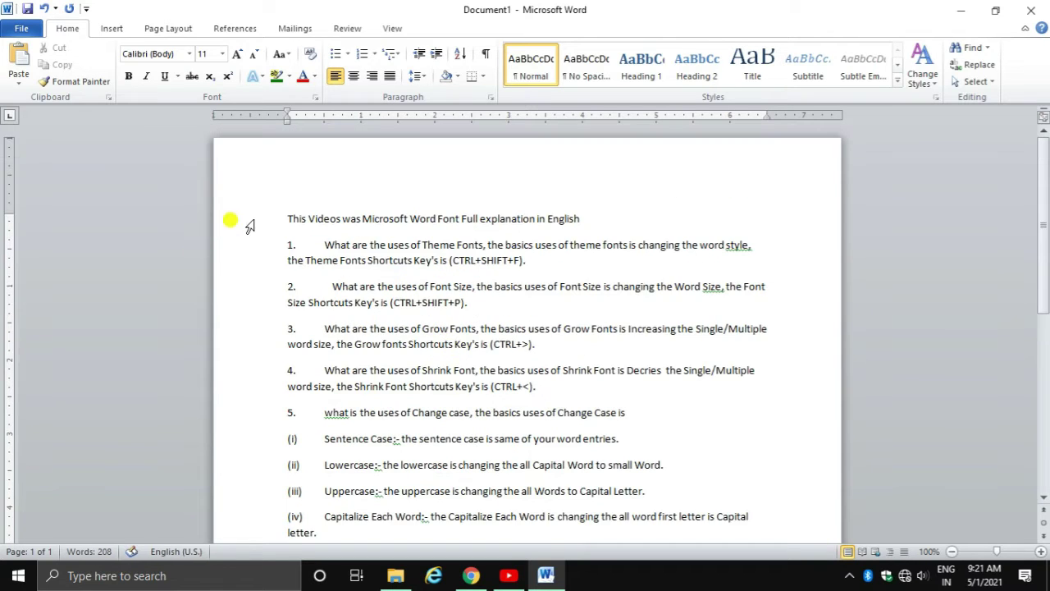
pyautogui.press('Return')
pyautogui.press('Return')
pyautogui.press('Return')
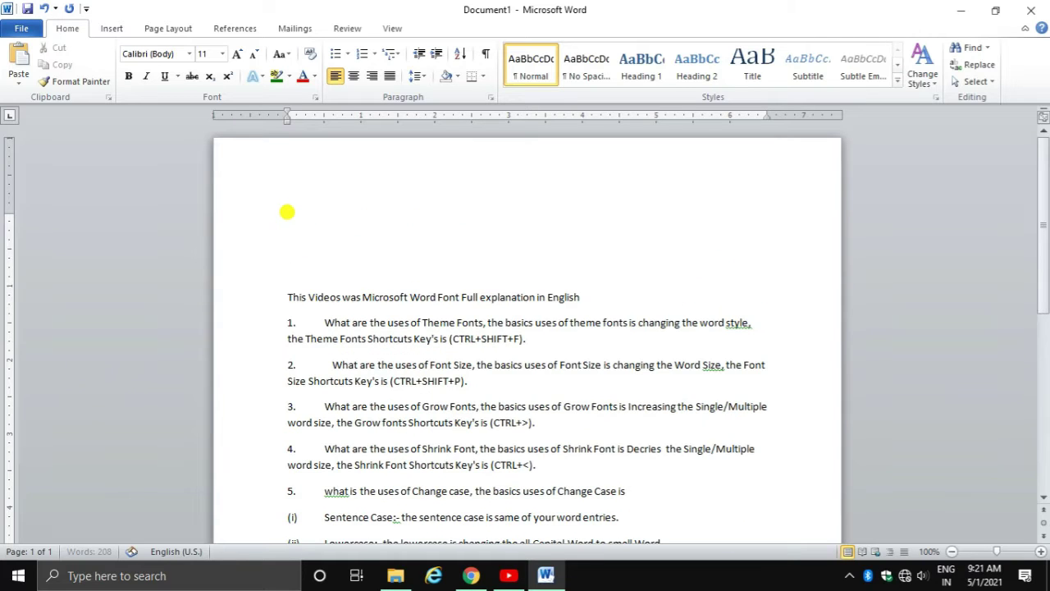
pyautogui.click(316, 218)
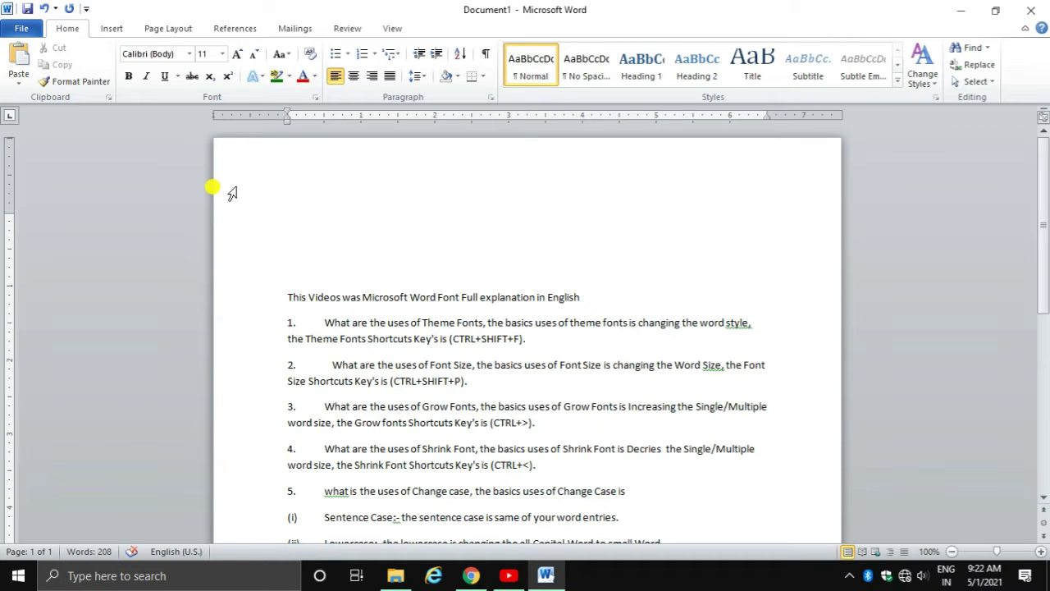
# Save the document to the Desktop as 'This Videos was Microsoft Word Font Full explanation in Englis1'.
pyautogui.hotkey('ctrl', 's')
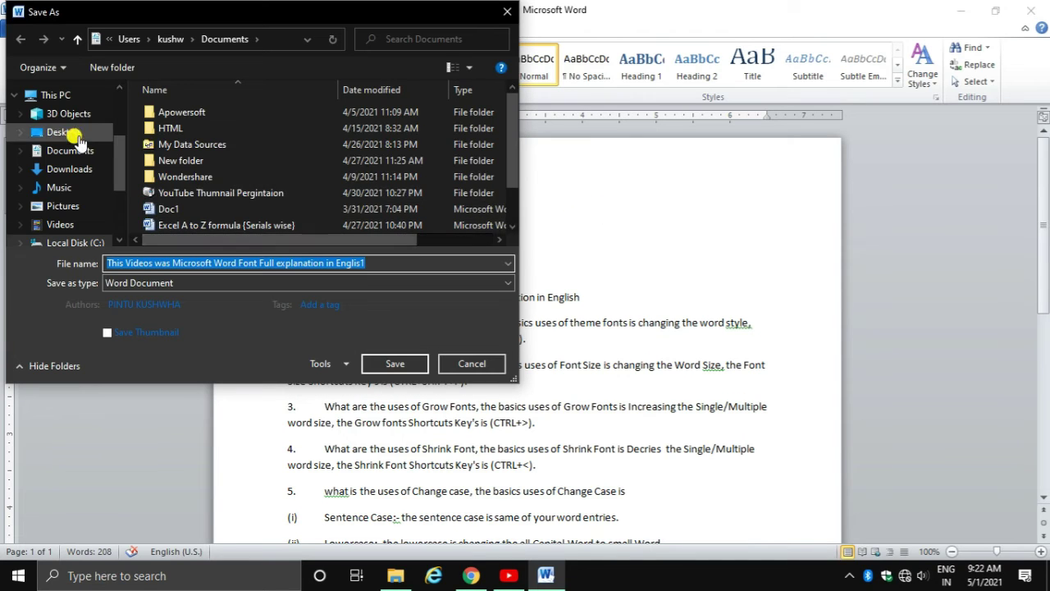
pyautogui.click(70, 136)
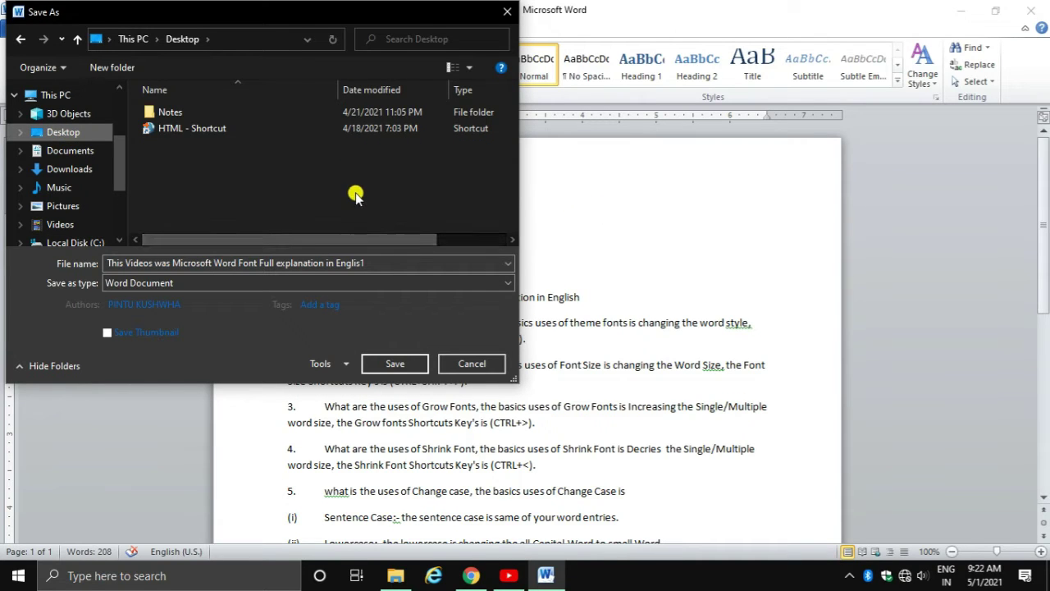
pyautogui.click(396, 361)
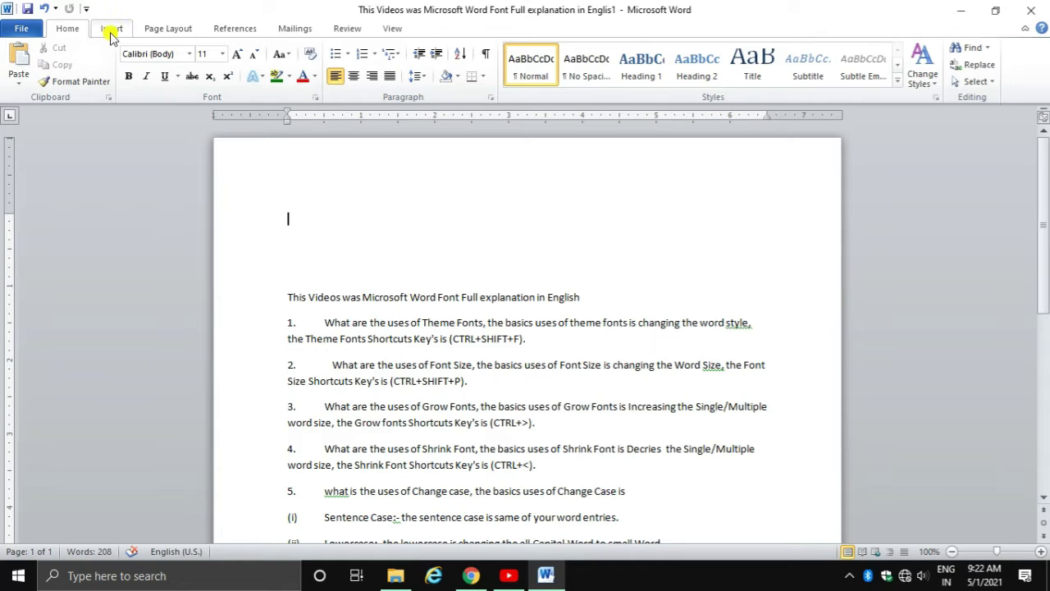
# On the Mailings tab, review the Start Mail Merge types, then bring up the Select Recipients choices.
pyautogui.click(294, 33)
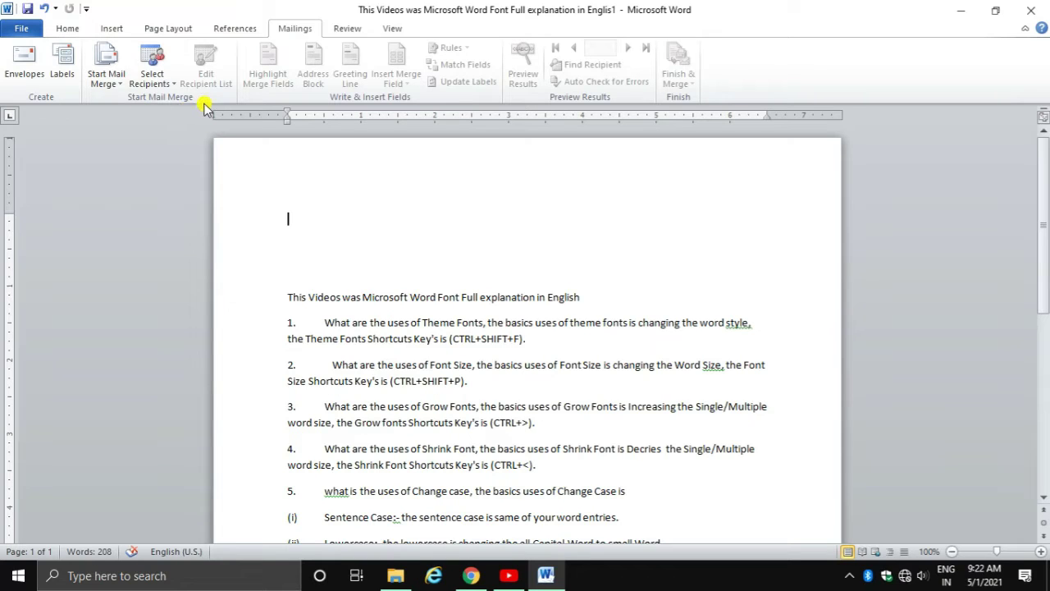
pyautogui.click(117, 90)
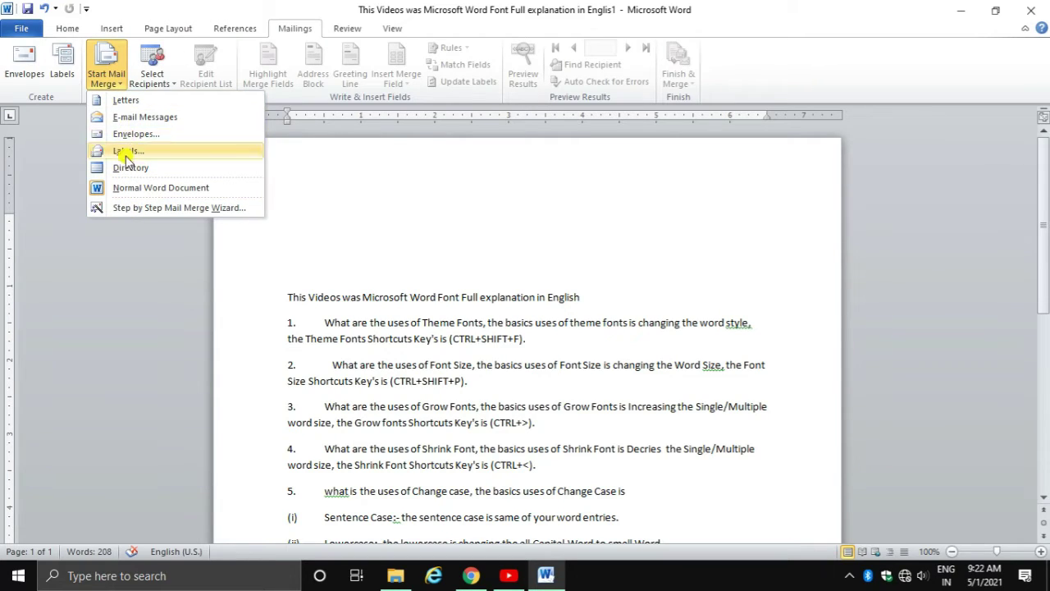
pyautogui.click(134, 265)
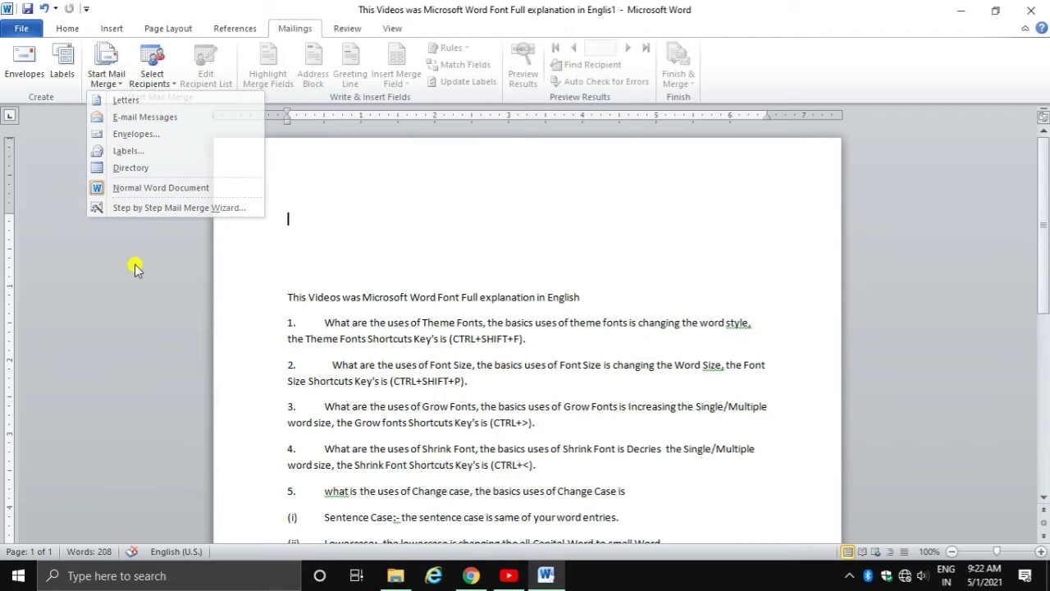
pyautogui.click(156, 82)
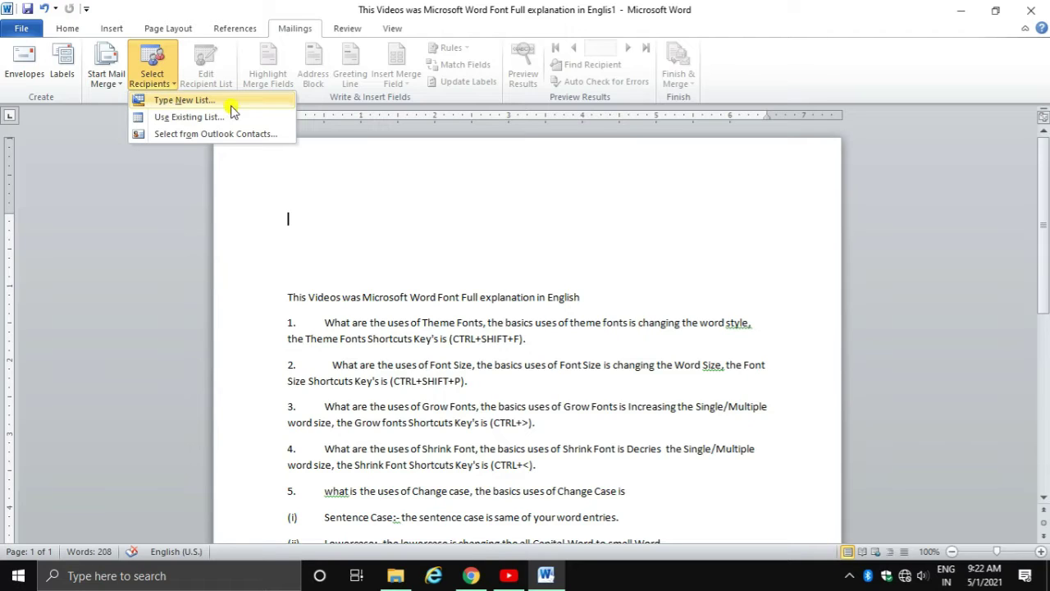
# Choose Type New List and reposition the New Address List dialog on screen.
pyautogui.click(193, 102)
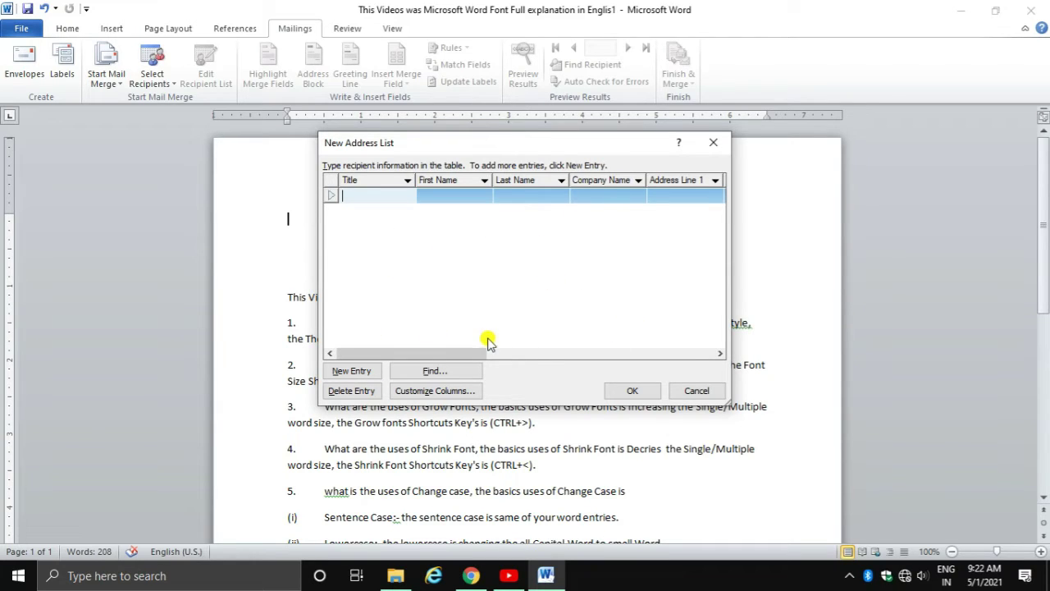
pyautogui.moveTo(554, 143)
pyautogui.mouseDown()
pyautogui.moveTo(410, 251)
pyautogui.moveTo(652, 202)
pyautogui.mouseUp()
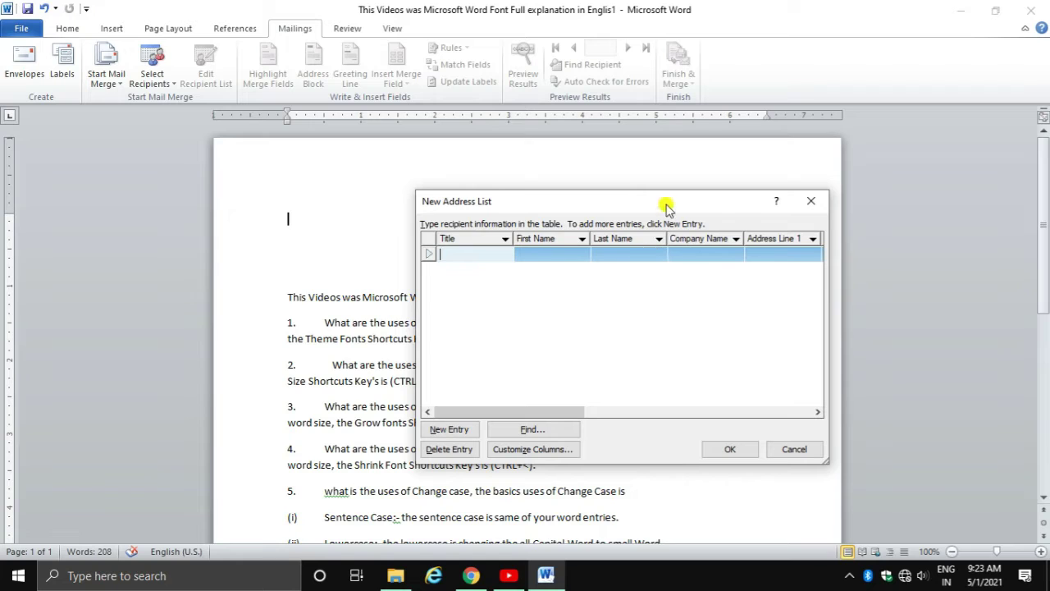
pyautogui.moveTo(666, 205)
pyautogui.mouseDown()
pyautogui.moveTo(565, 205)
pyautogui.moveTo(604, 189)
pyautogui.mouseUp()
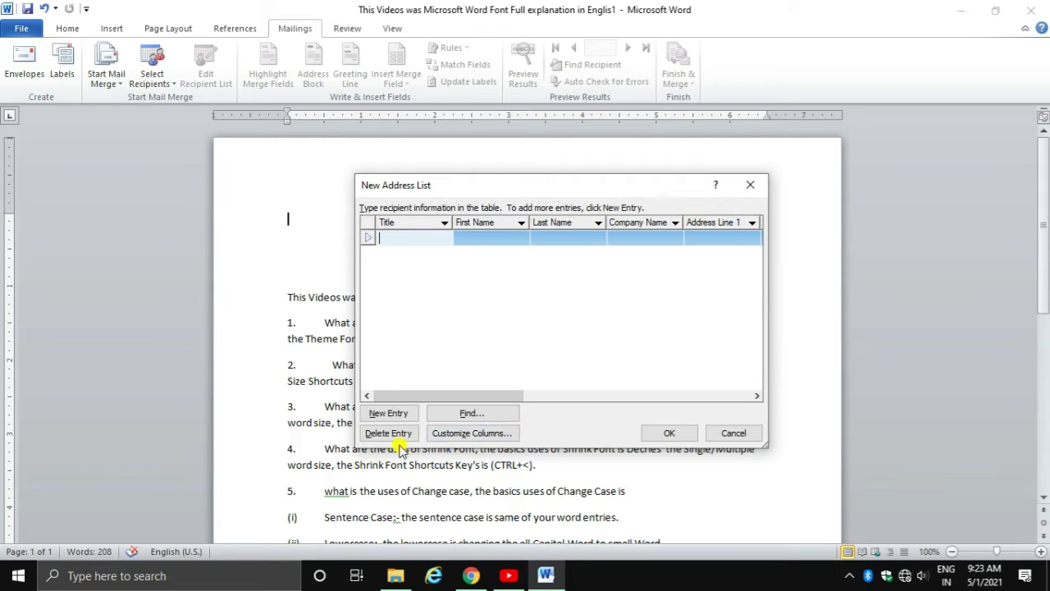
# In Customize Address List, delete E-mail Address, Work Phone, Home Phone, Country or Region and ZIP Code.
pyautogui.click(494, 434)
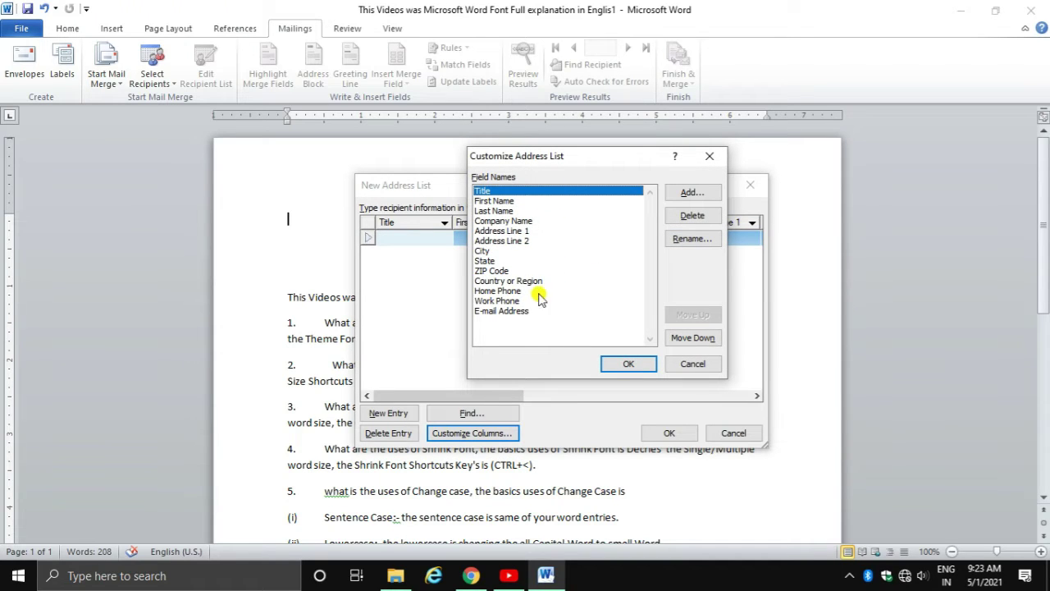
pyautogui.click(551, 222)
pyautogui.click(551, 291)
pyautogui.click(548, 222)
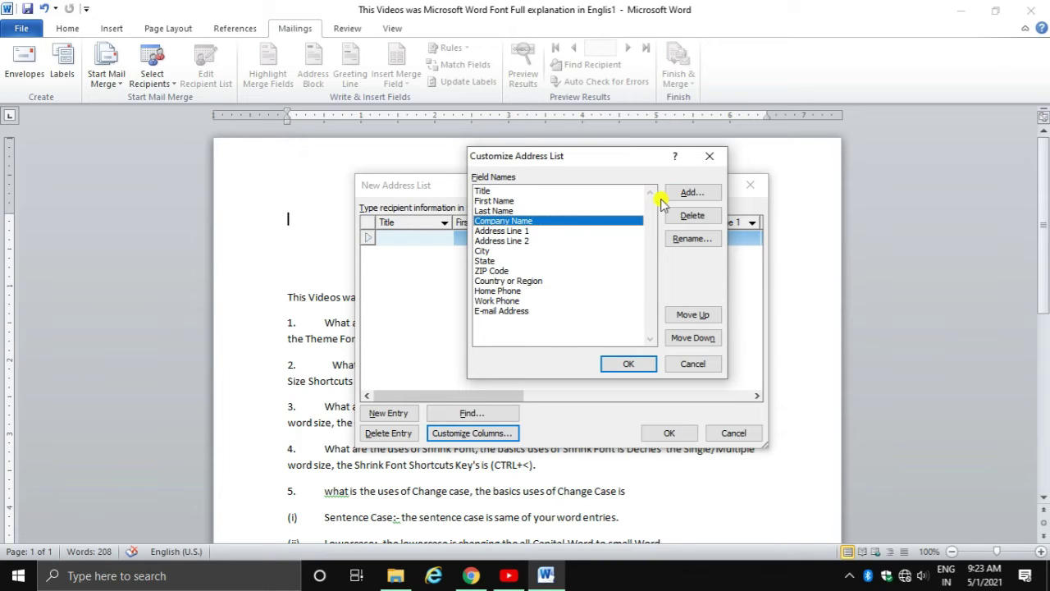
pyautogui.click(538, 311)
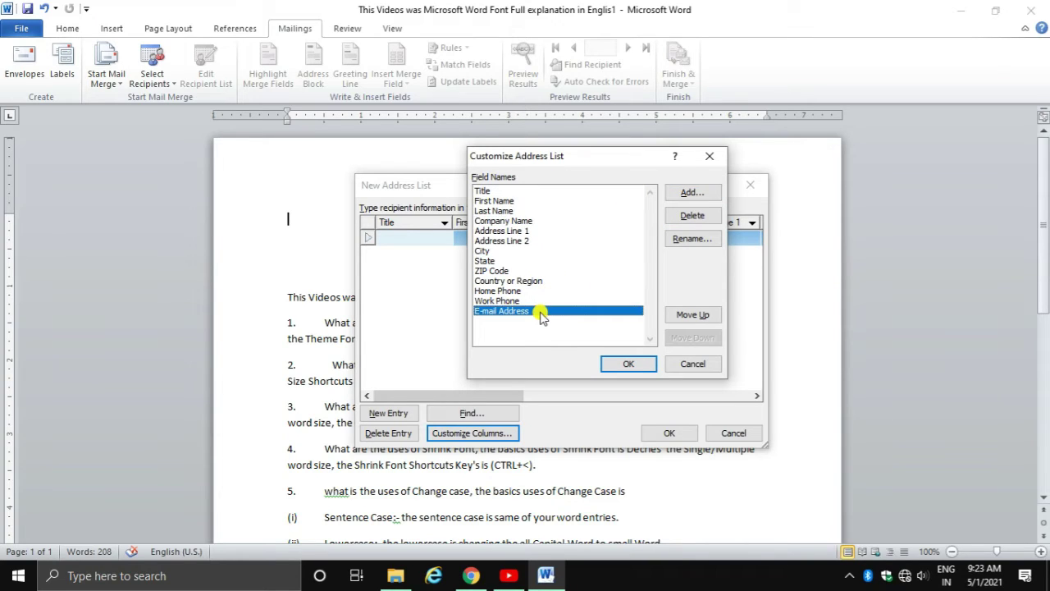
pyautogui.click(692, 215)
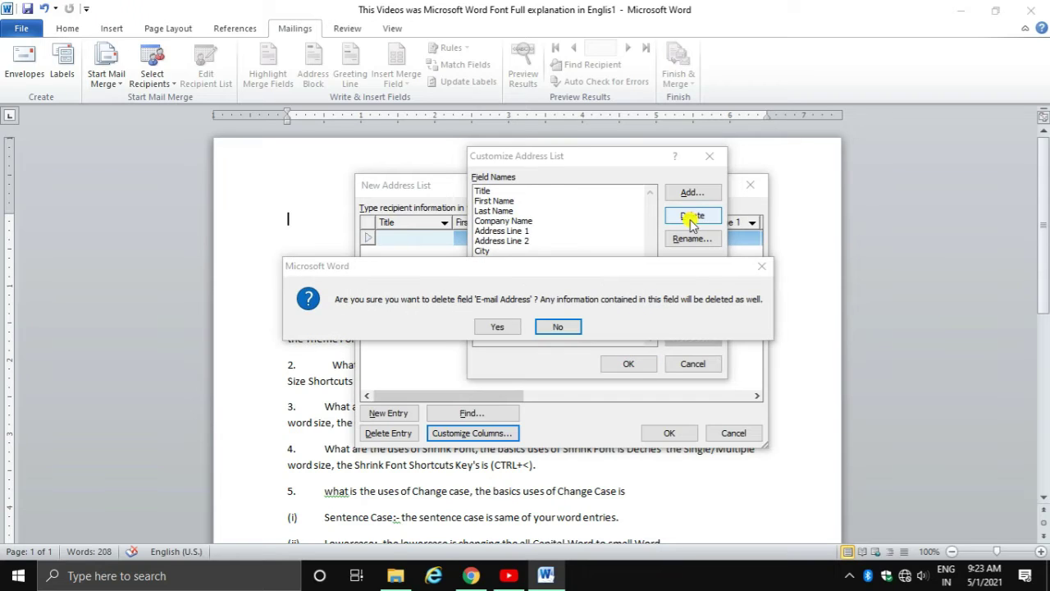
pyautogui.click(443, 327)
pyautogui.click(692, 216)
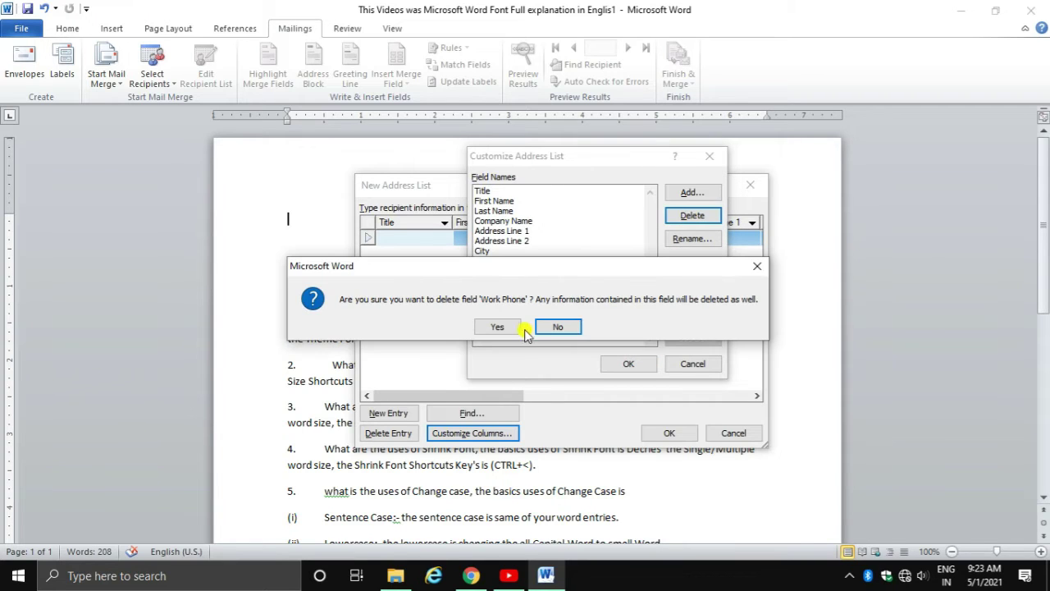
pyautogui.press('Return')
pyautogui.click(691, 216)
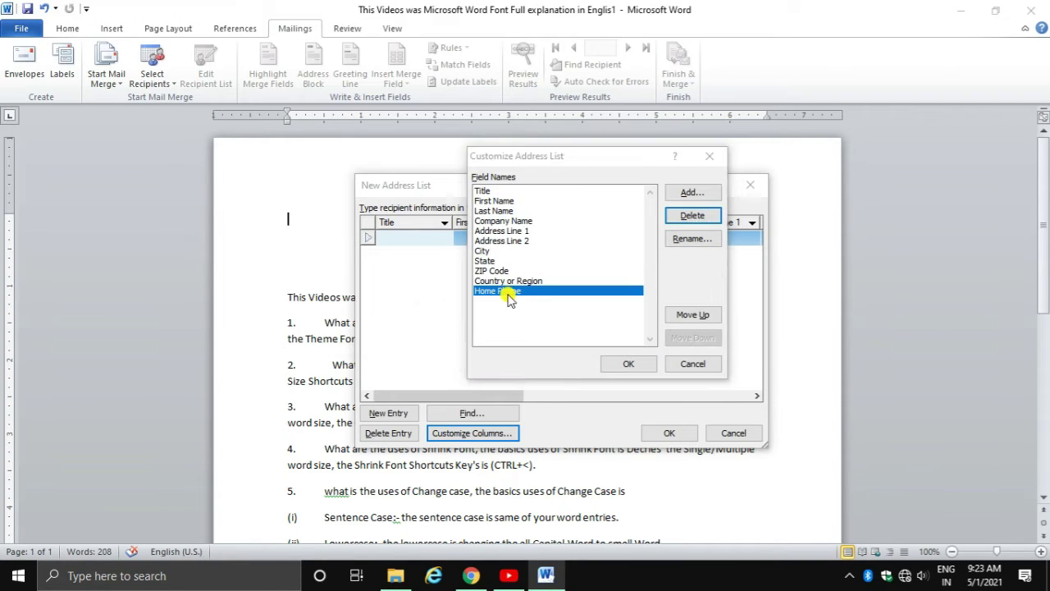
pyautogui.click(496, 327)
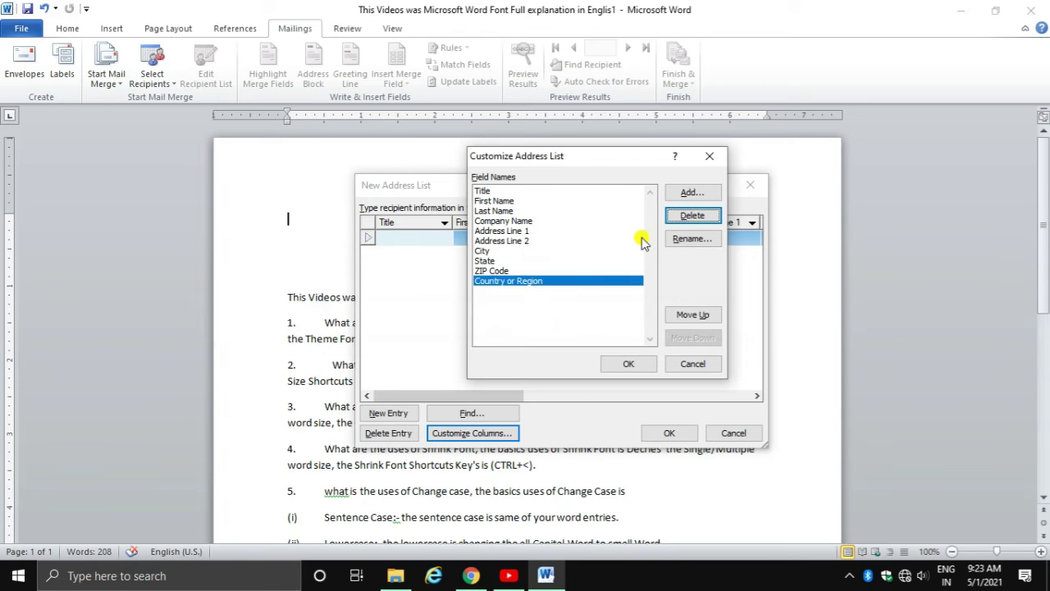
pyautogui.click(692, 216)
pyautogui.click(495, 326)
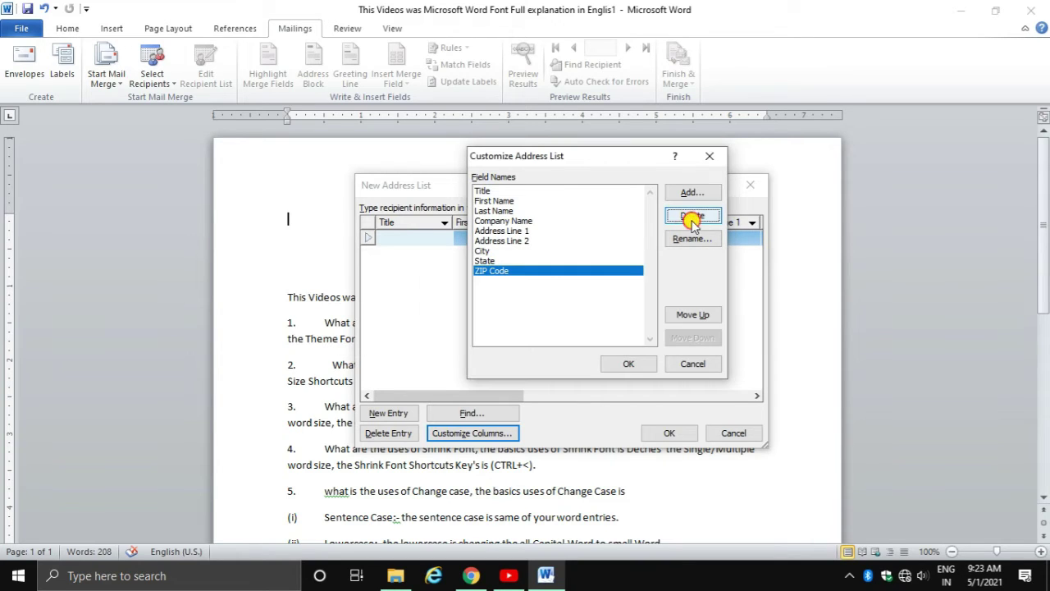
pyautogui.click(692, 216)
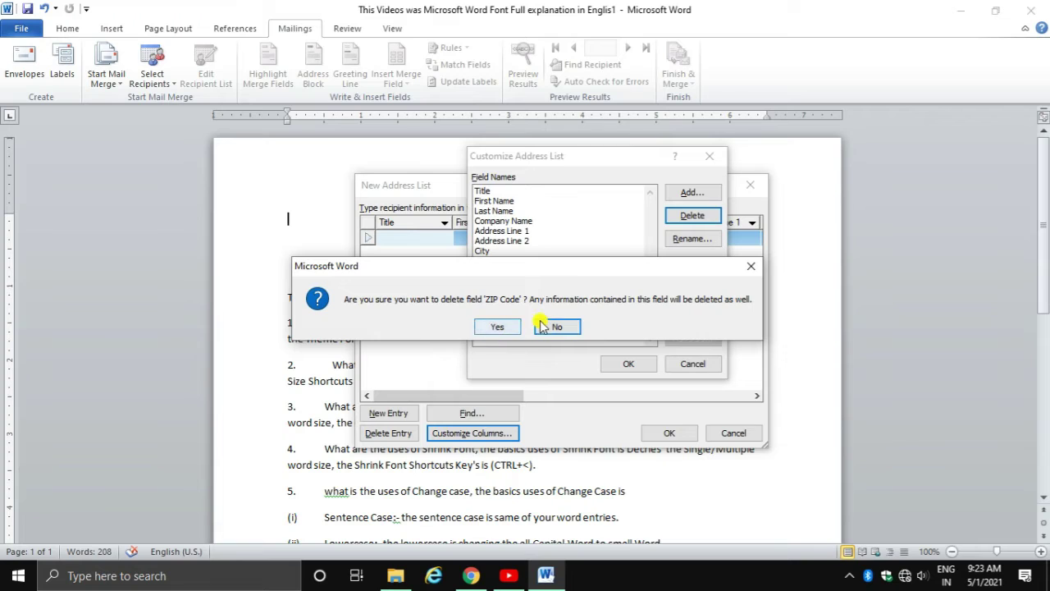
pyautogui.click(497, 327)
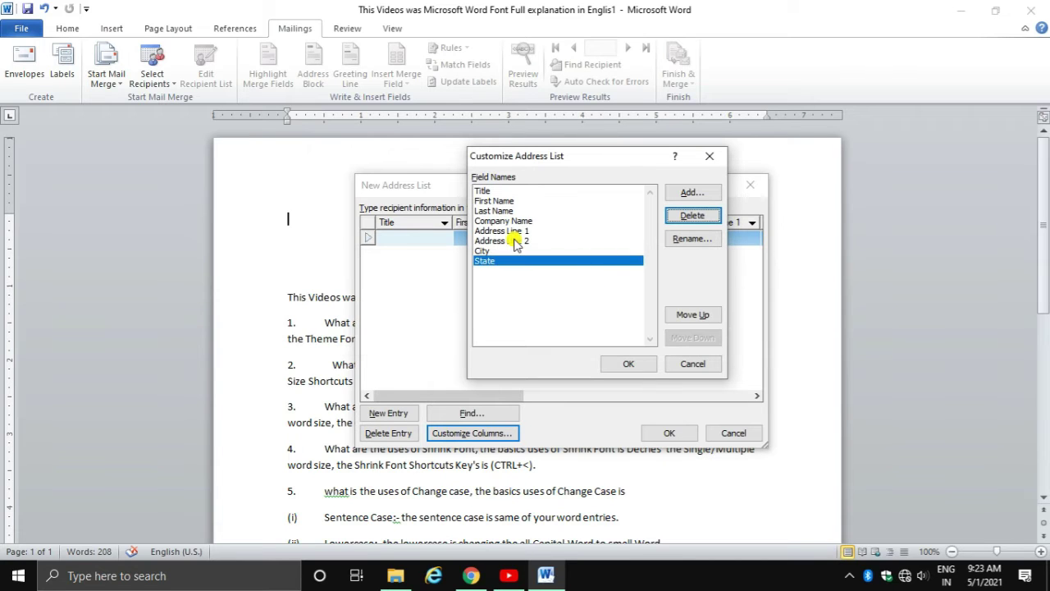
# Delete Address Line 2, Address Line 1, Company Name and Title, then apply the trimmed field list.
pyautogui.click(530, 241)
pyautogui.click(697, 216)
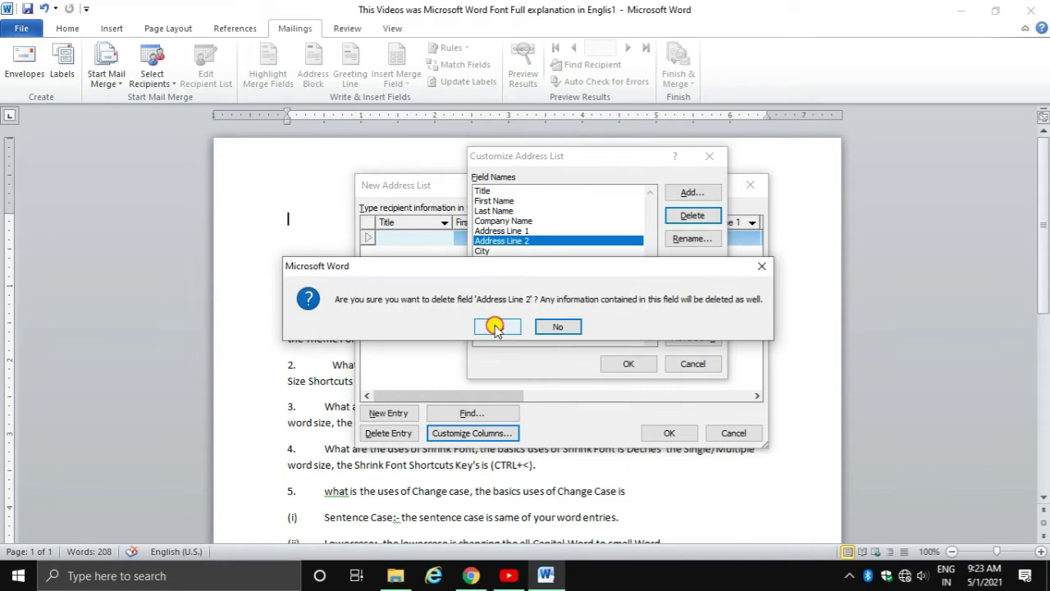
pyautogui.click(496, 326)
pyautogui.click(700, 214)
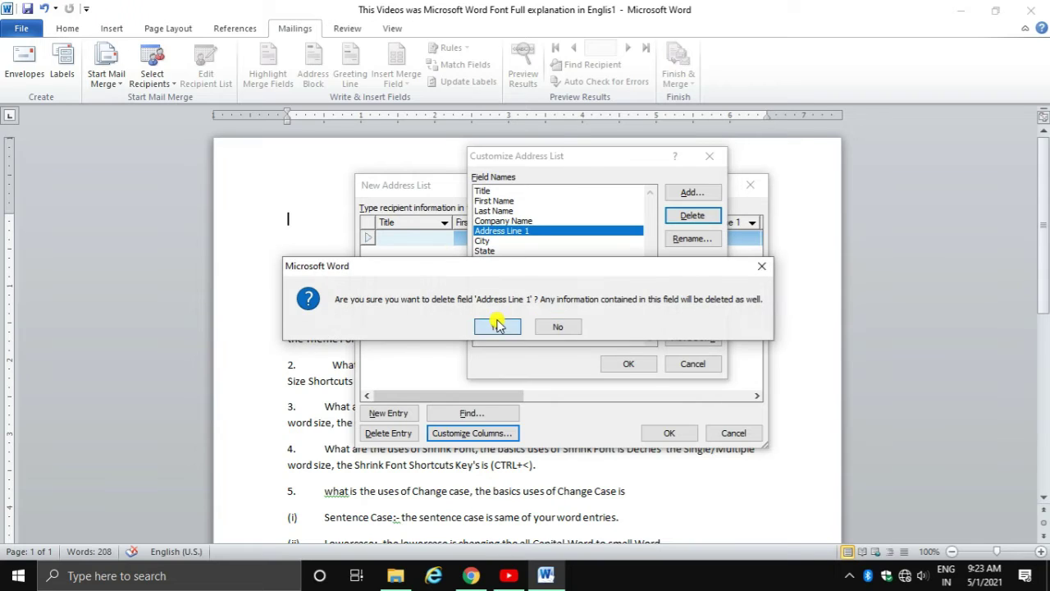
pyautogui.click(498, 326)
pyautogui.click(692, 215)
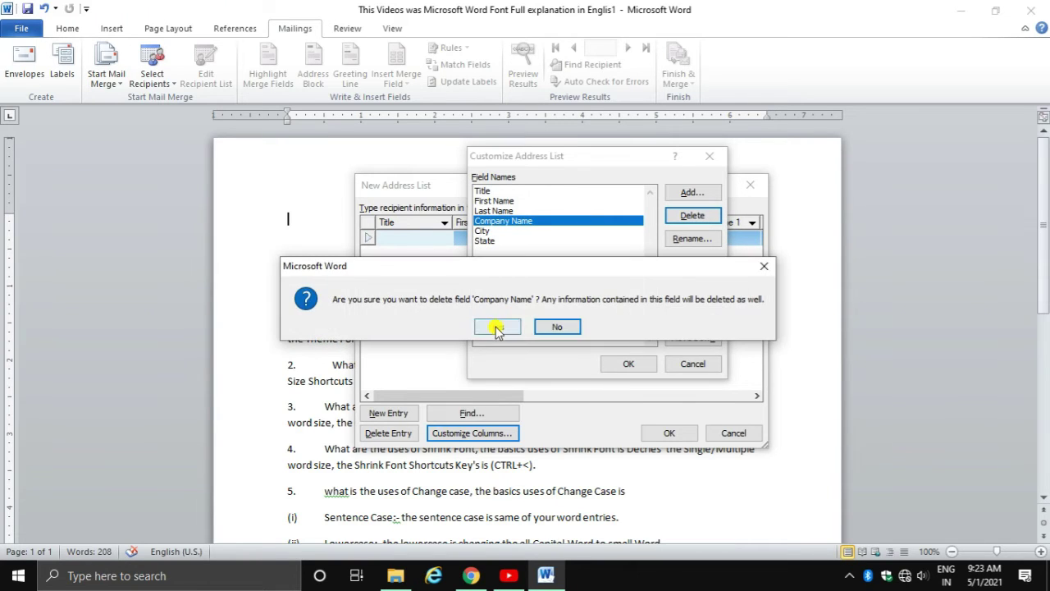
pyautogui.click(497, 326)
pyautogui.click(502, 190)
pyautogui.click(691, 215)
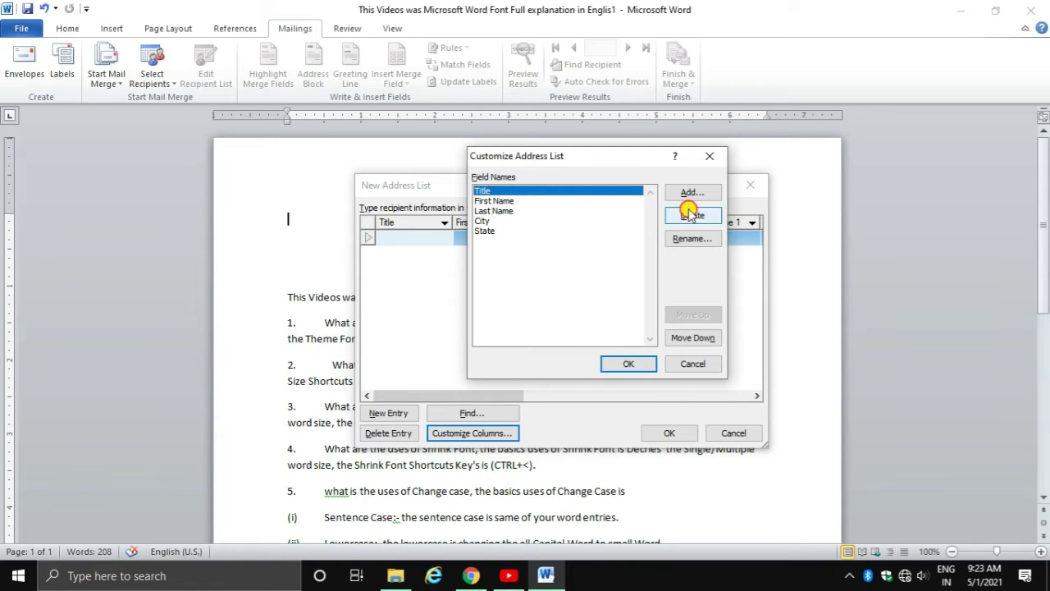
pyautogui.click(497, 326)
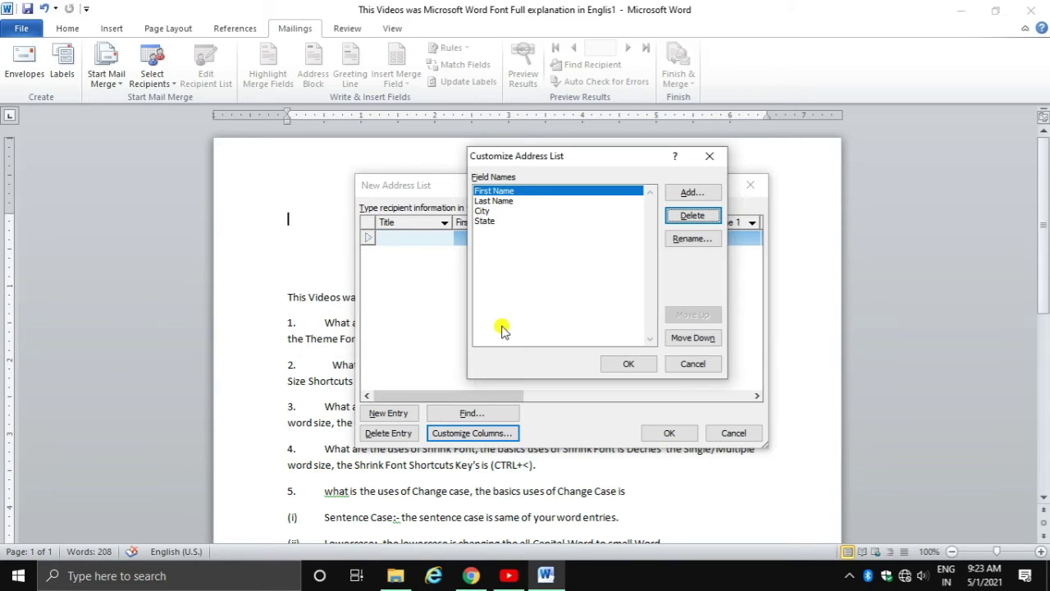
pyautogui.click(692, 193)
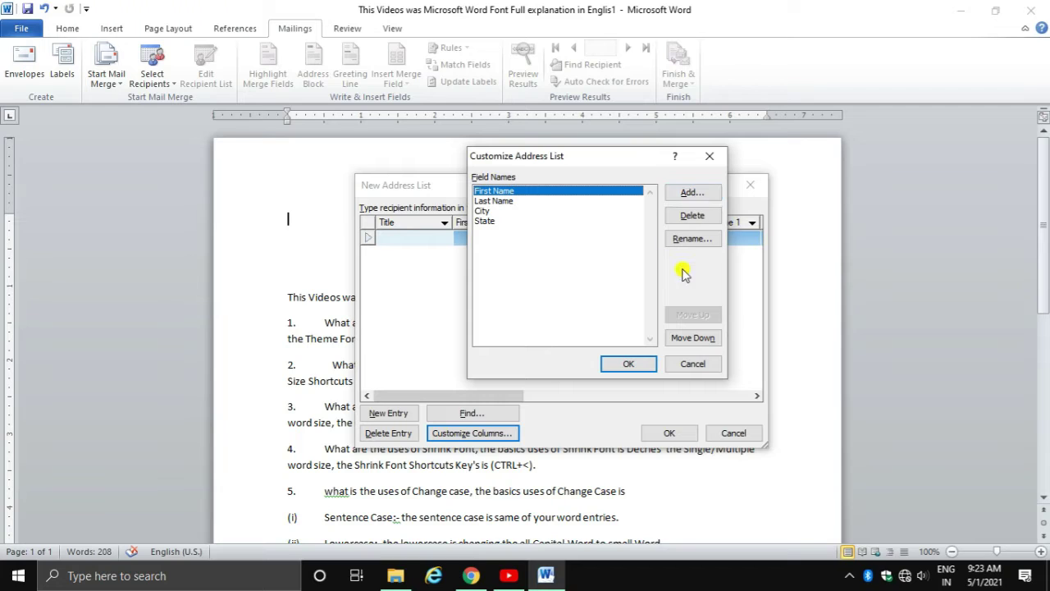
pyautogui.click(630, 363)
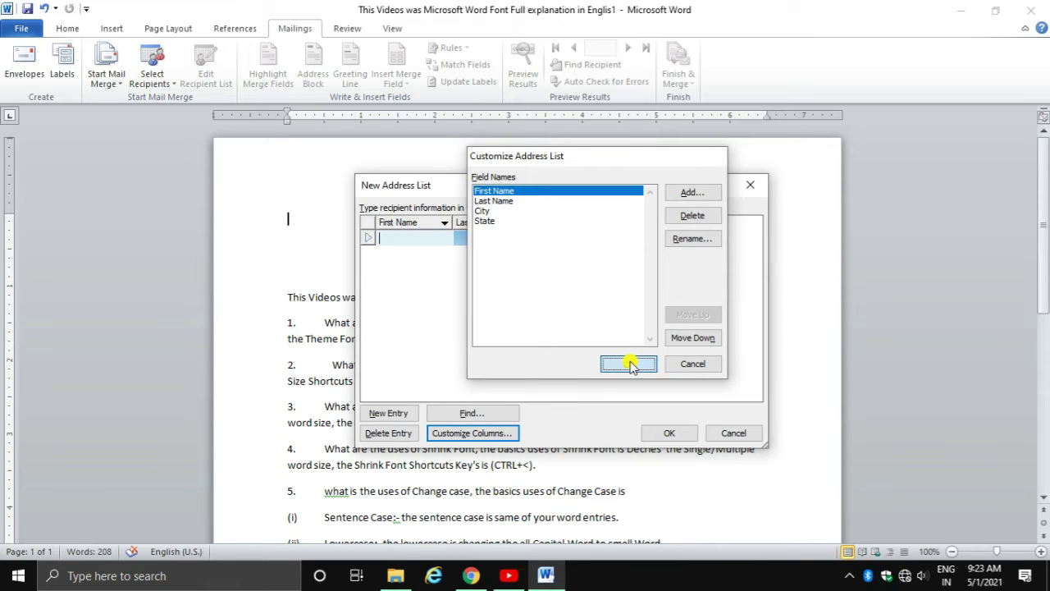
# Enter the first recipient's first name, last name, city and state.
pyautogui.click(424, 239)
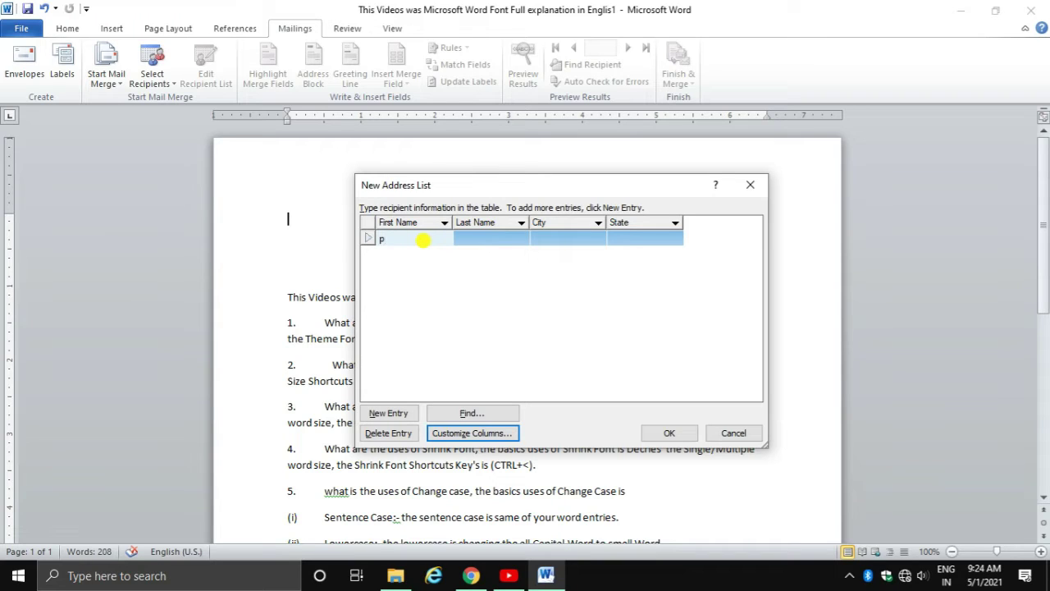
pyautogui.press('Tab')
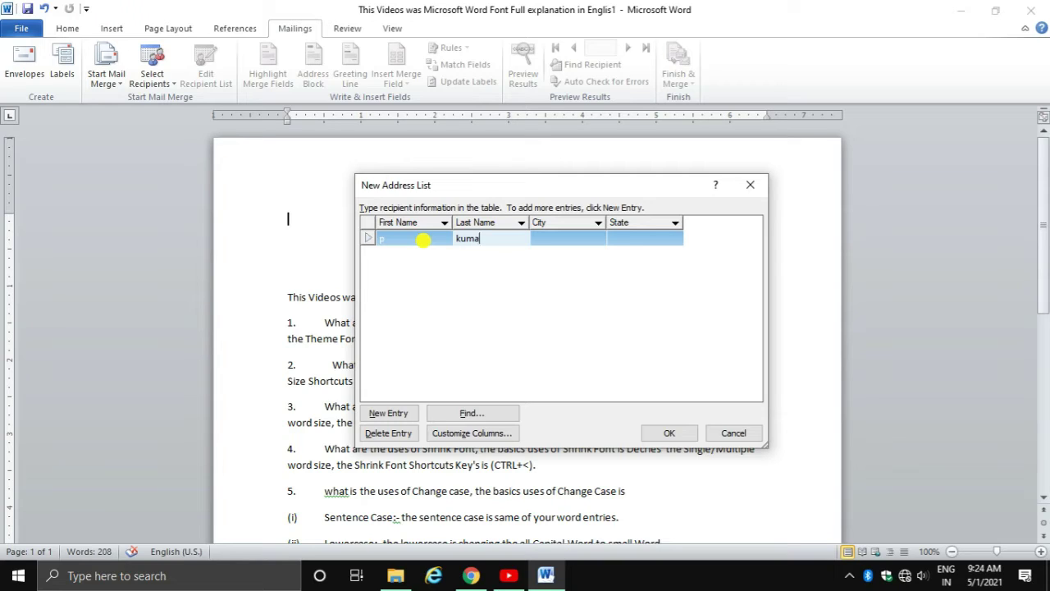
pyautogui.press('Tab')
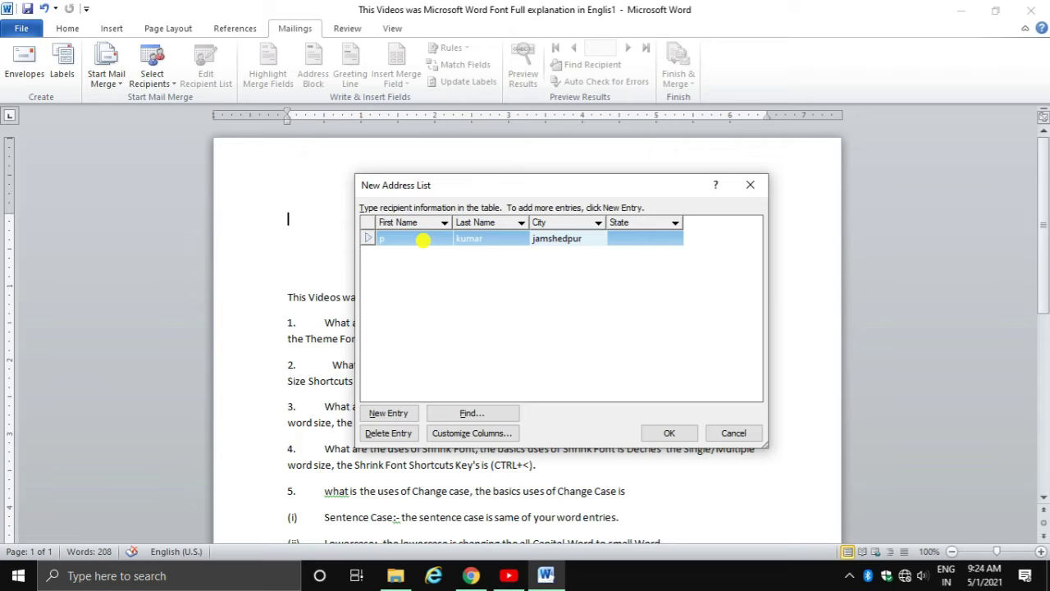
pyautogui.press('Tab')
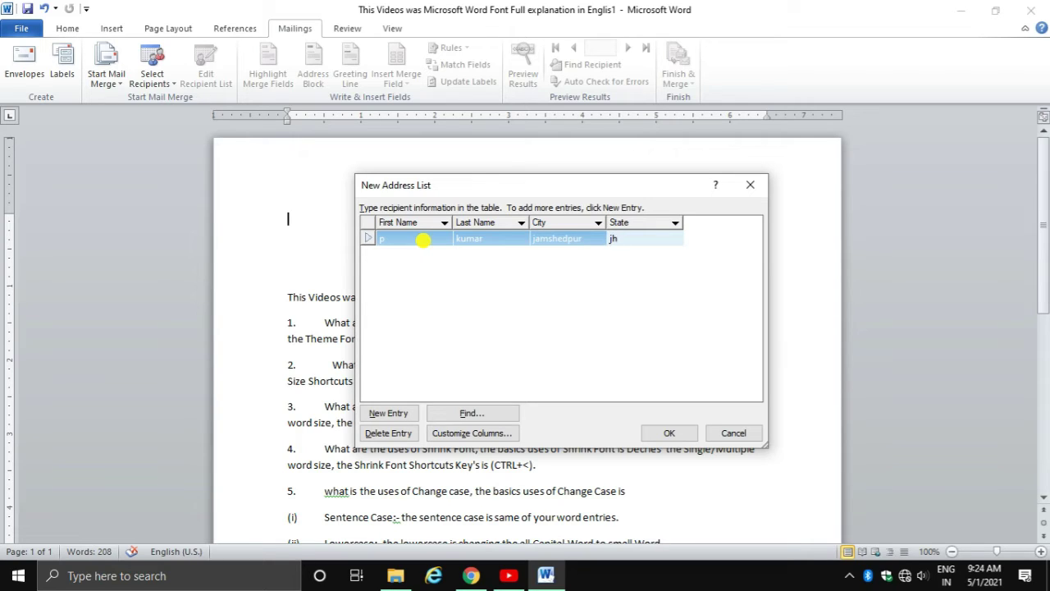
# Add the second and third recipients with their first names, last names, cities and states.
pyautogui.press('Tab')
pyautogui.write('k')
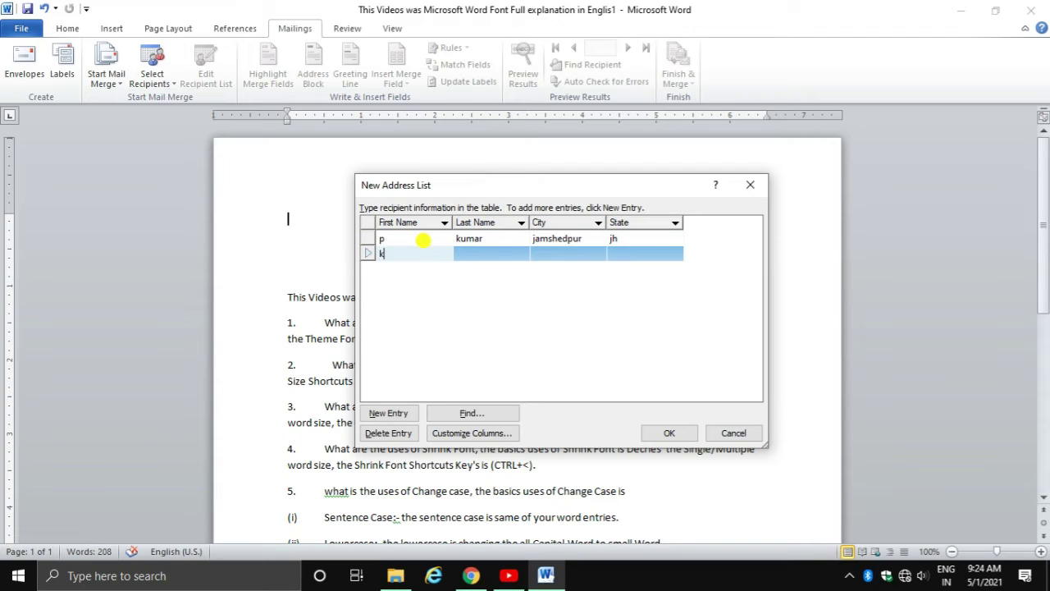
pyautogui.press('Tab')
pyautogui.write('kumsar')
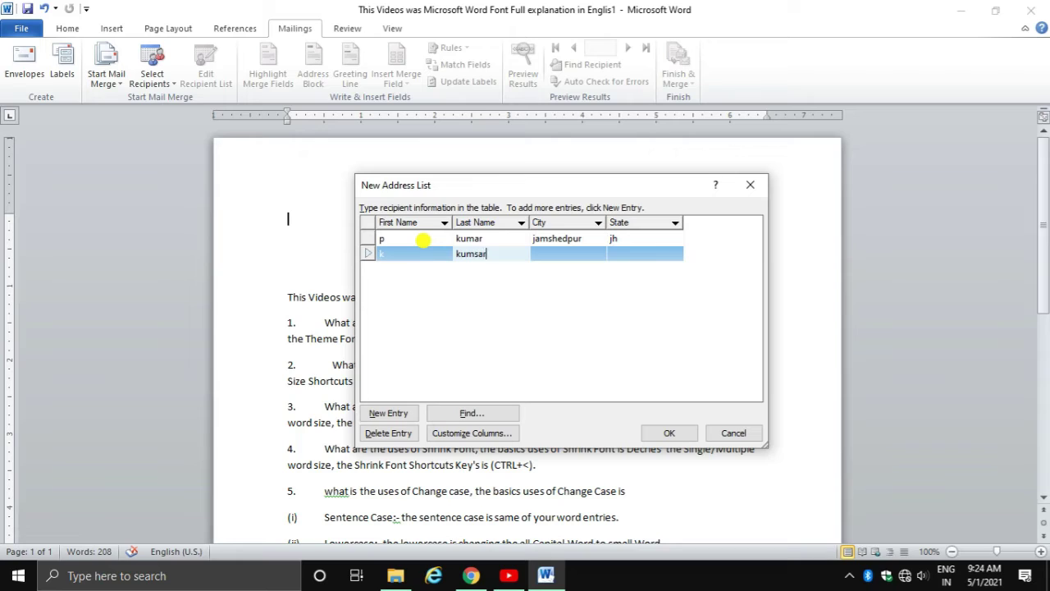
pyautogui.press('Tab')
pyautogui.write('ADY')
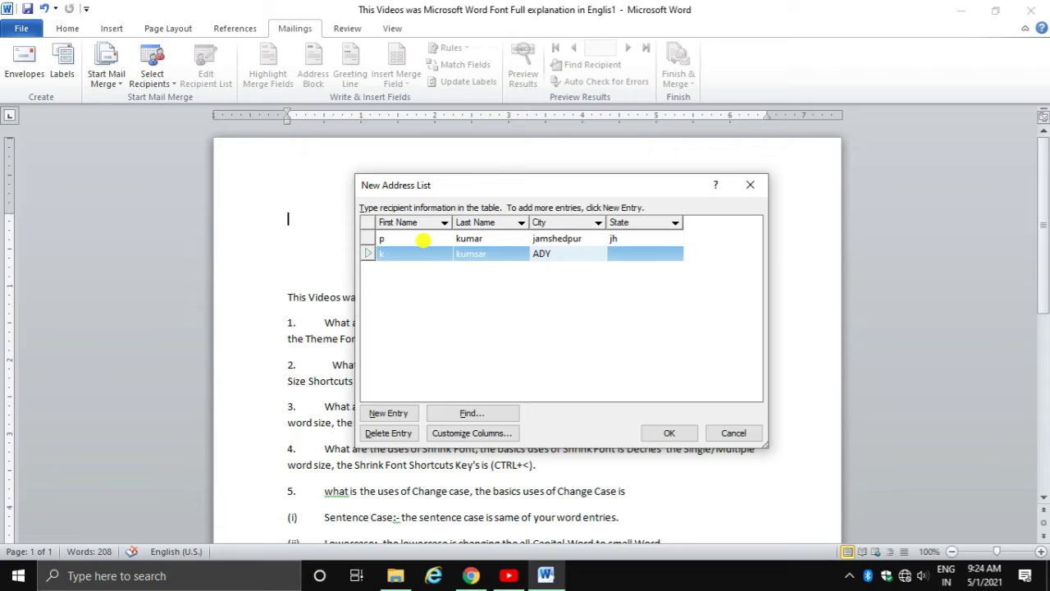
pyautogui.press('Tab')
pyautogui.write('JH')
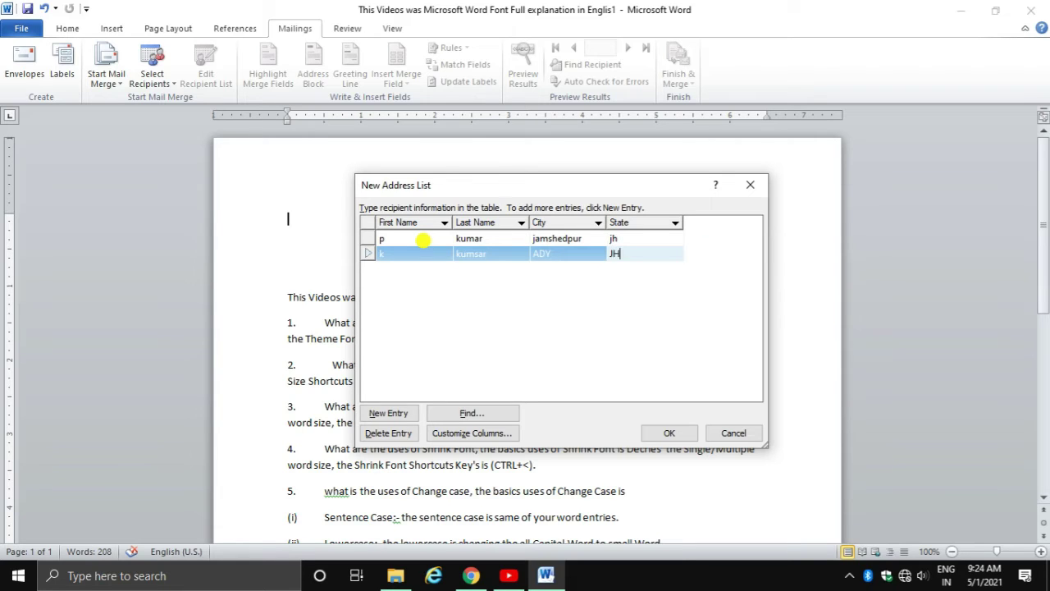
pyautogui.press('Tab')
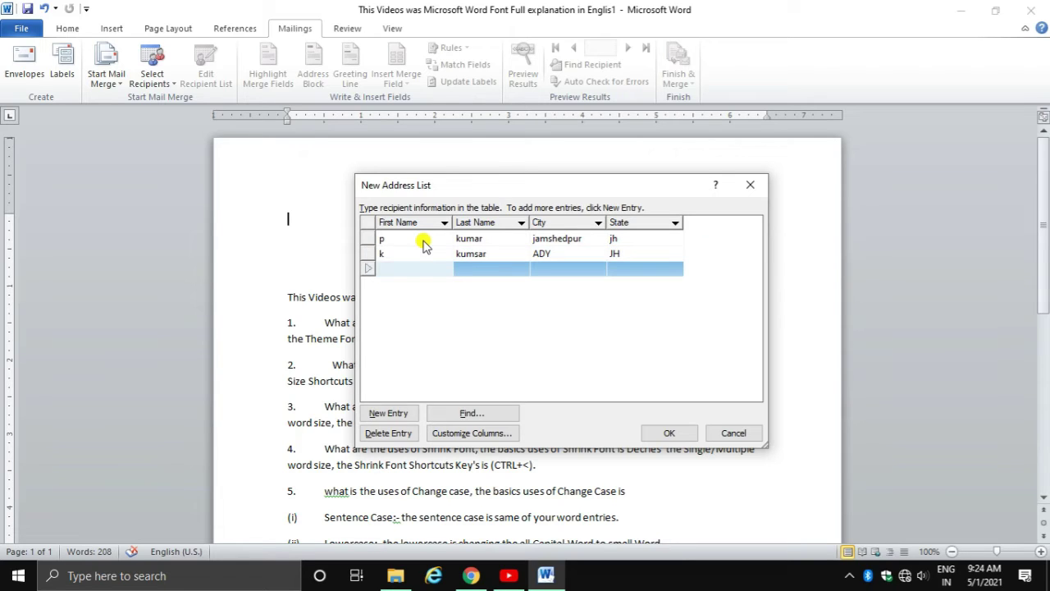
pyautogui.write('P')
pyautogui.press('Tab')
pyautogui.write('jgtr')
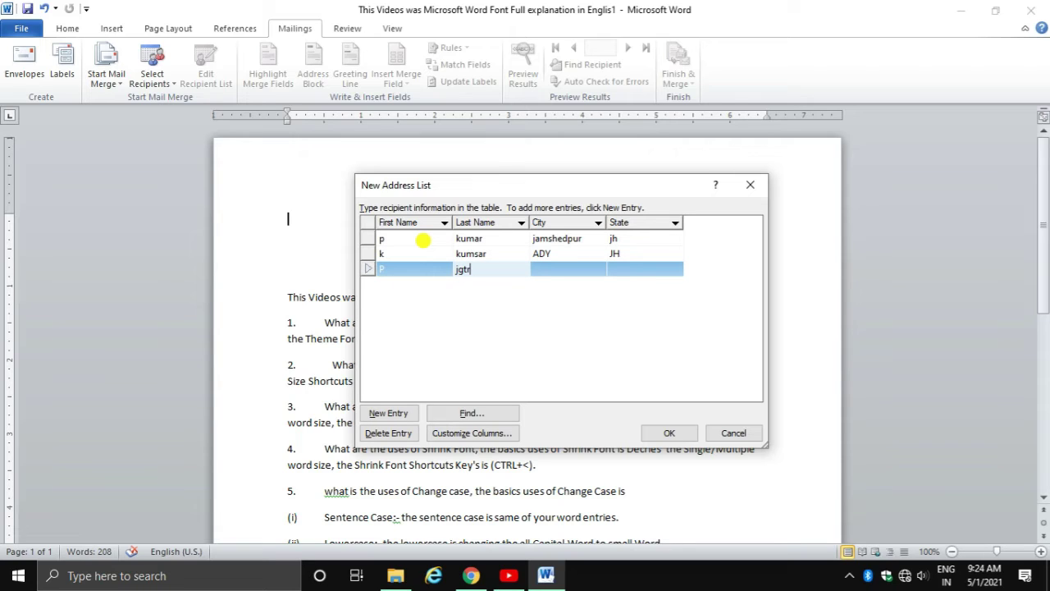
pyautogui.press('Tab')
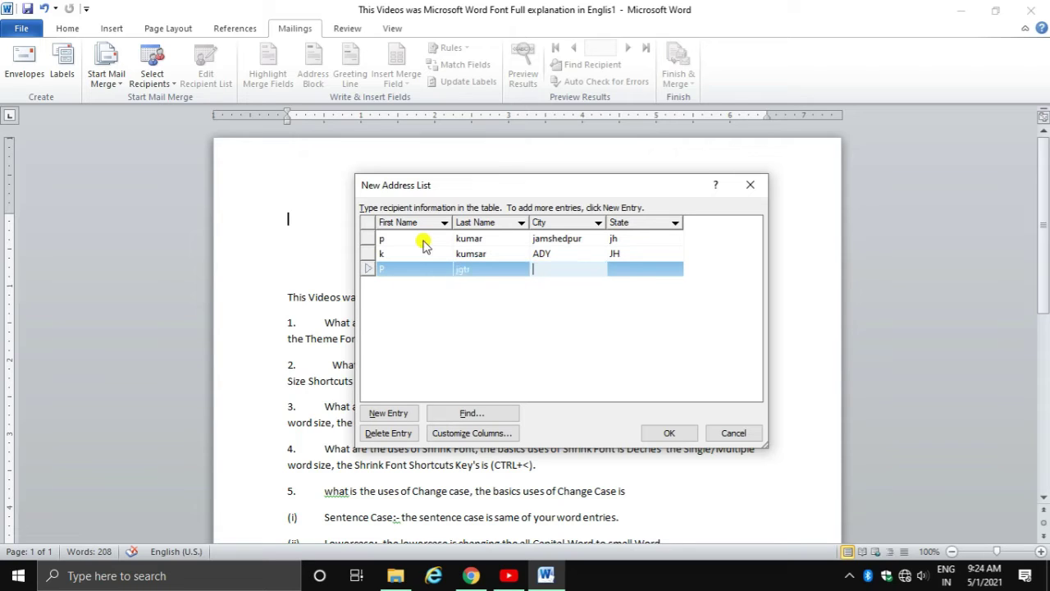
pyautogui.write('JHR')
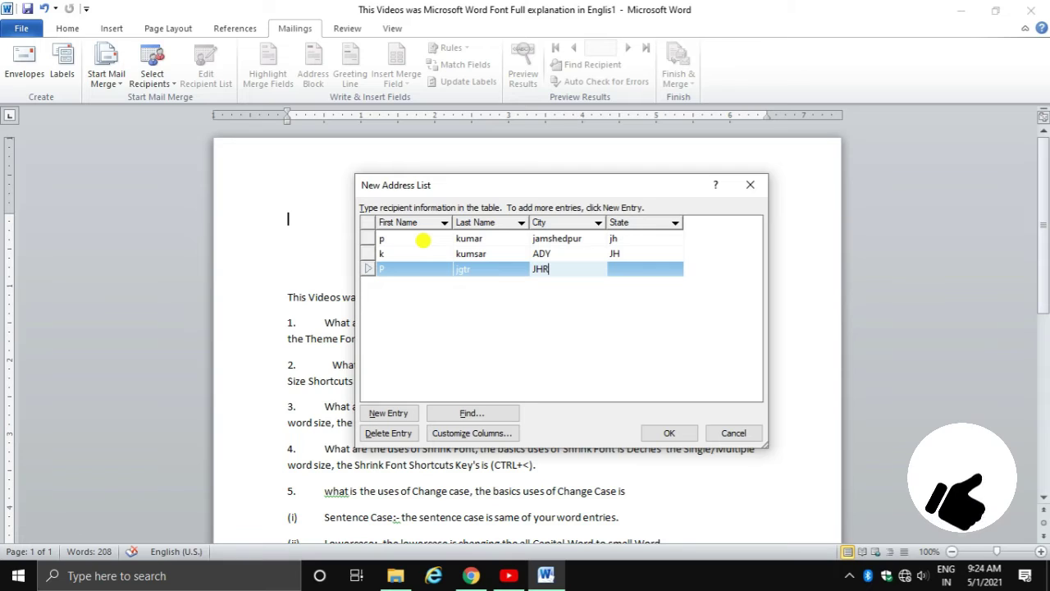
pyautogui.press('Tab')
pyautogui.write('HG')
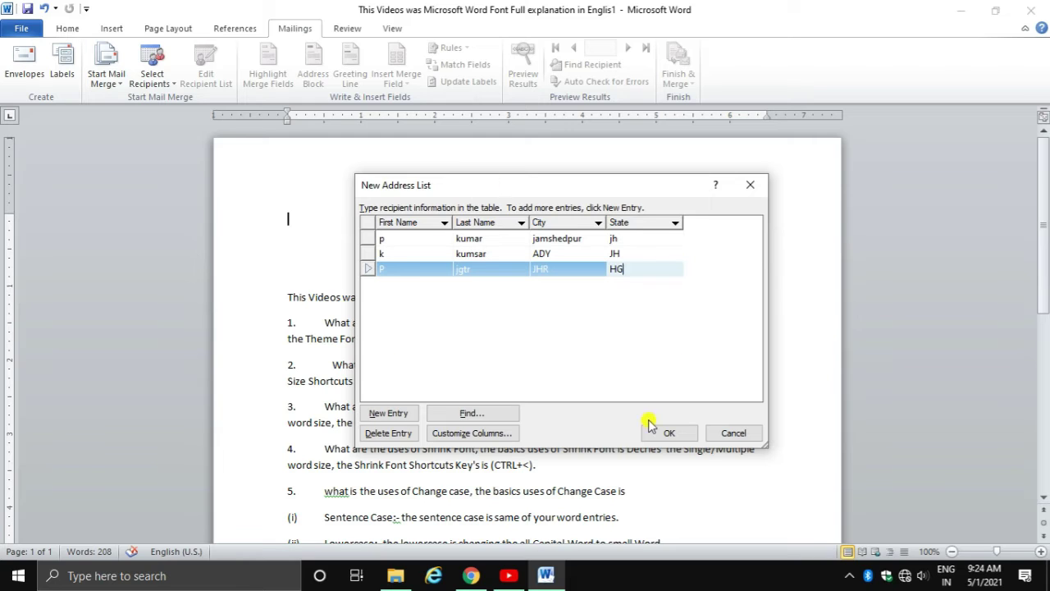
# Save the three-recipient address list file to the Desktop as the merge data source.
pyautogui.click(681, 434)
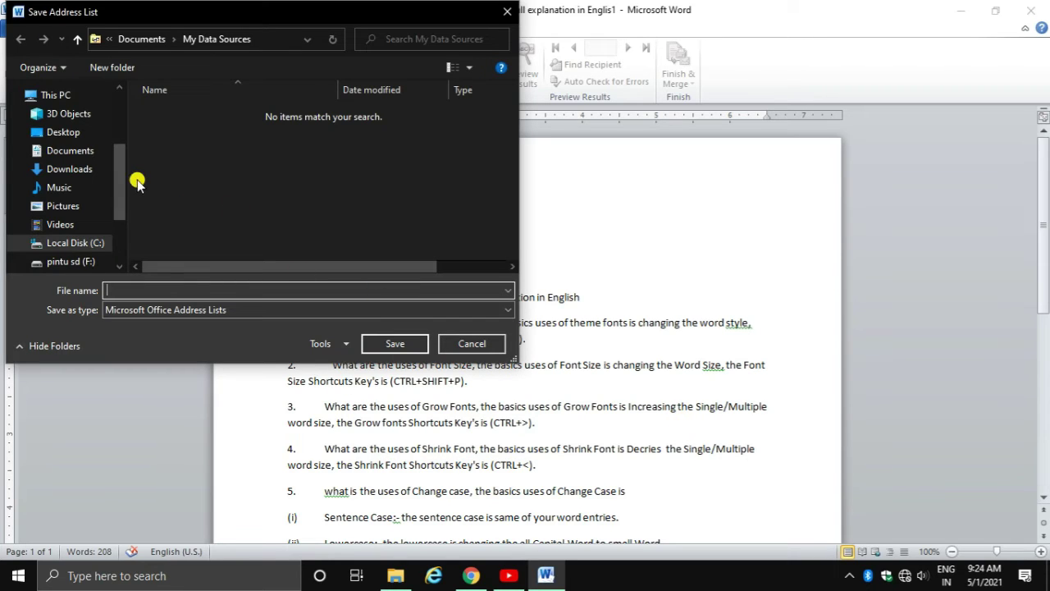
pyautogui.moveTo(121, 180); pyautogui.dragTo(121, 135)
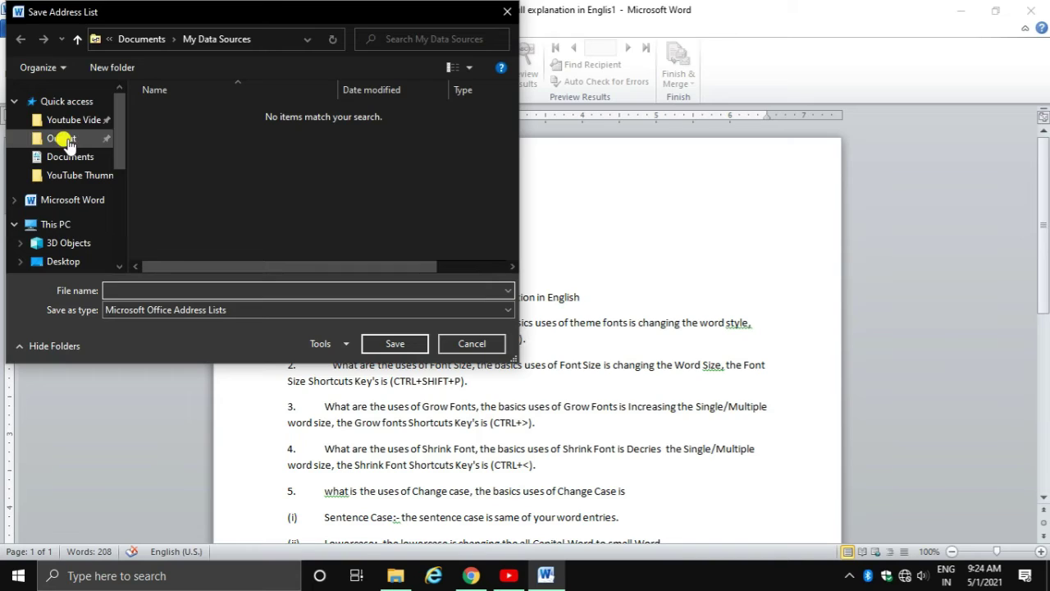
pyautogui.scroll(-1, 74, 236)
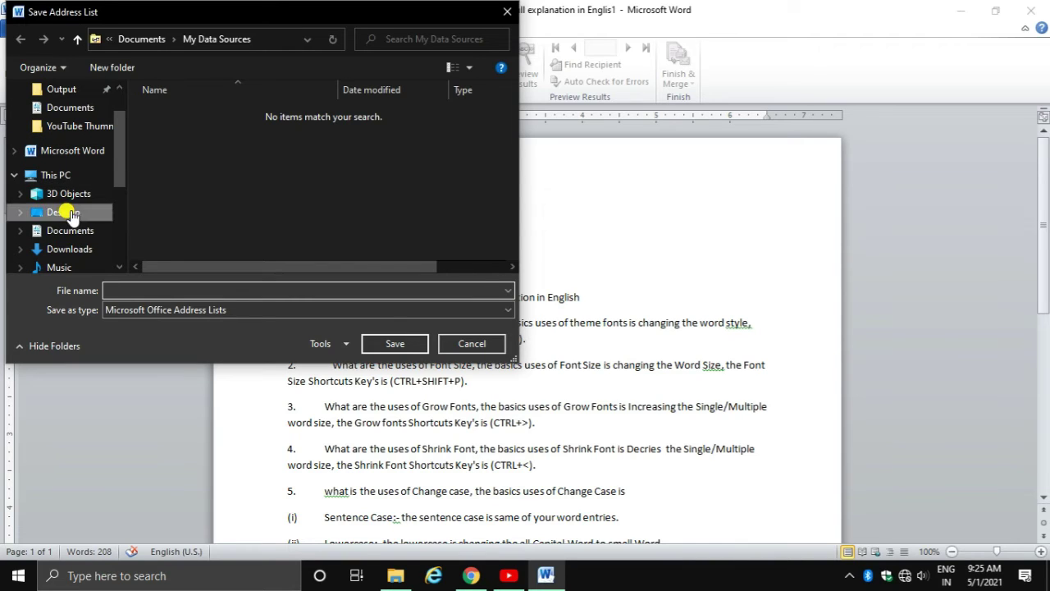
pyautogui.click(71, 210)
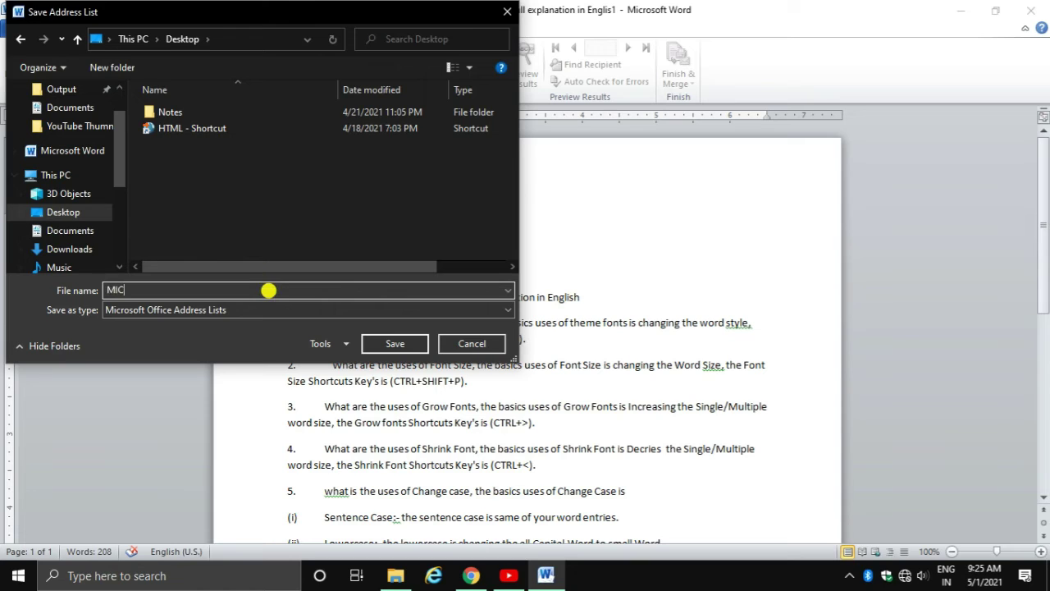
pyautogui.click(386, 343)
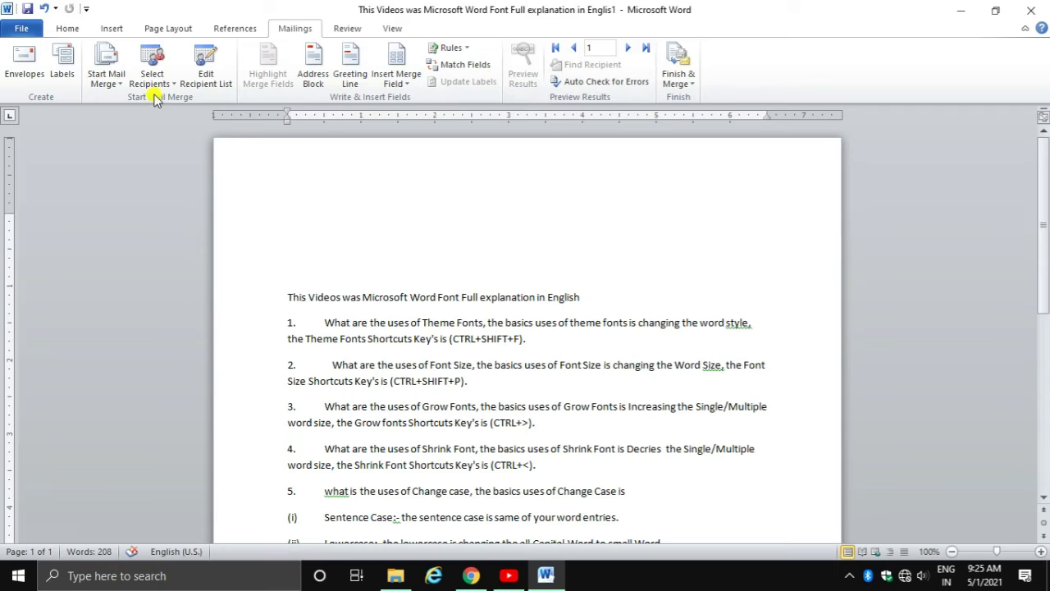
# Insert the First_Name merge field at the top of the letter, followed by a new line.
pyautogui.click(683, 82)
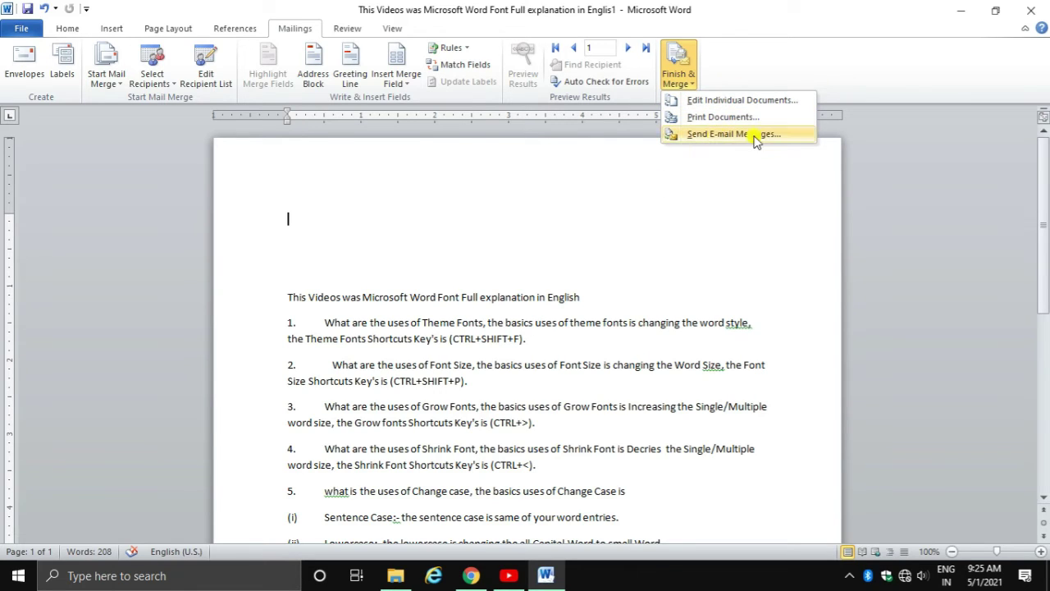
pyautogui.click(305, 183)
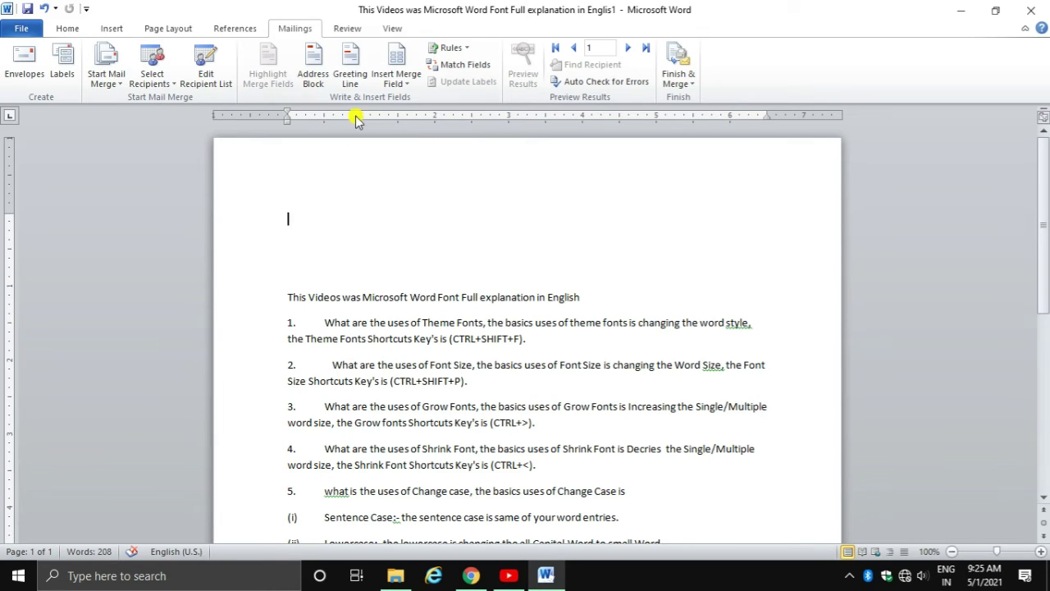
pyautogui.click(407, 86)
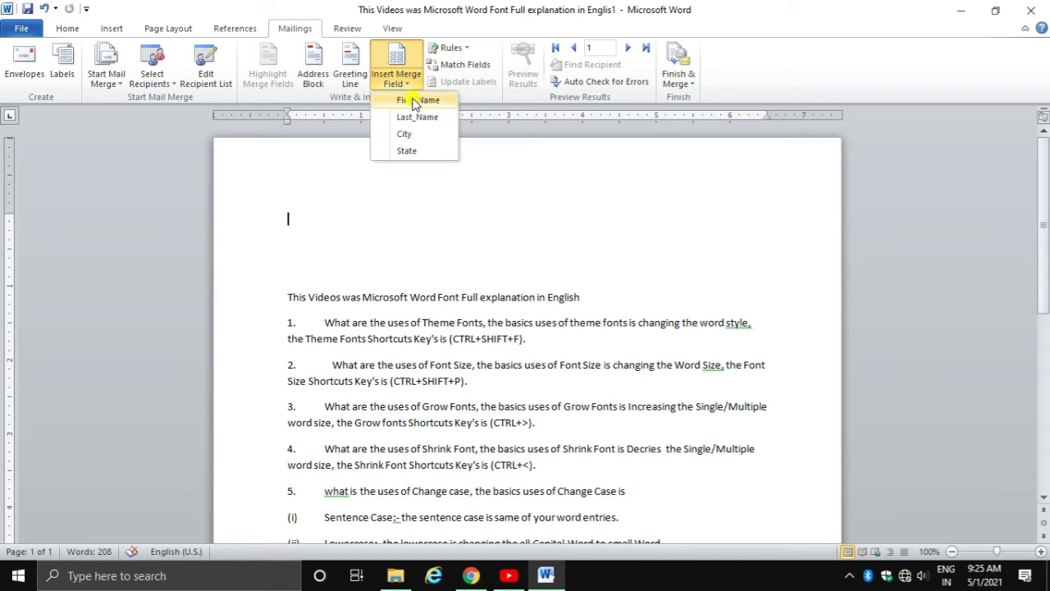
pyautogui.click(415, 102)
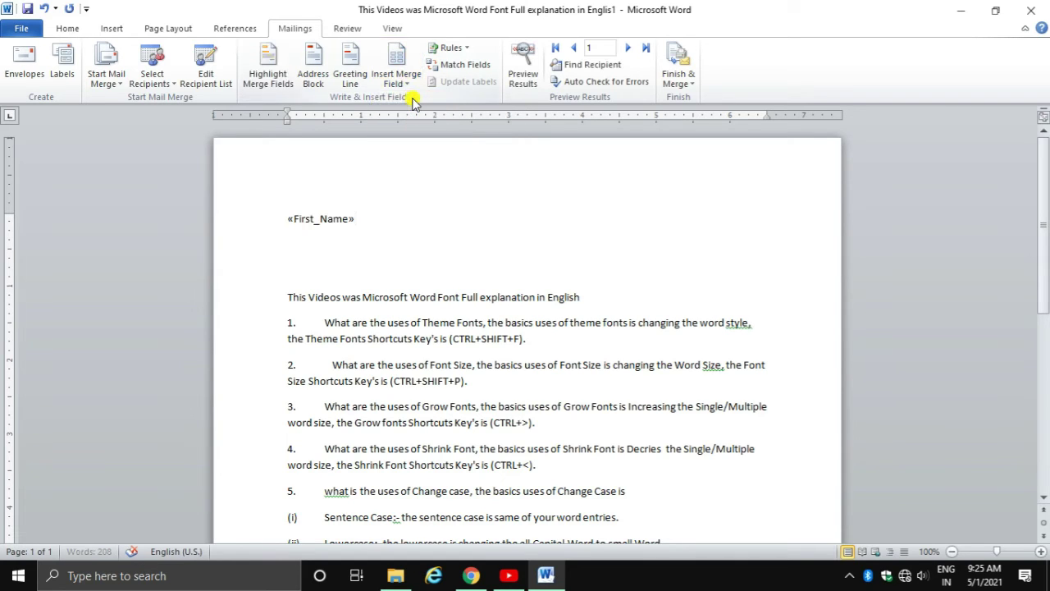
pyautogui.press('Return')
# Insert the Last_Name, City and State merge fields, each on its own line.
pyautogui.click(403, 79)
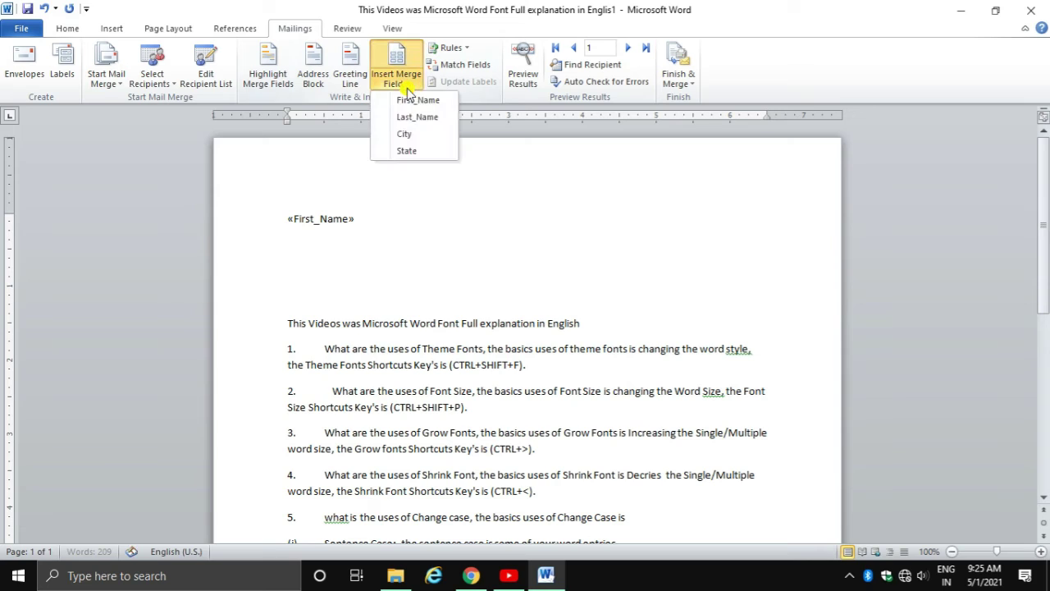
pyautogui.click(419, 117)
pyautogui.press('Return')
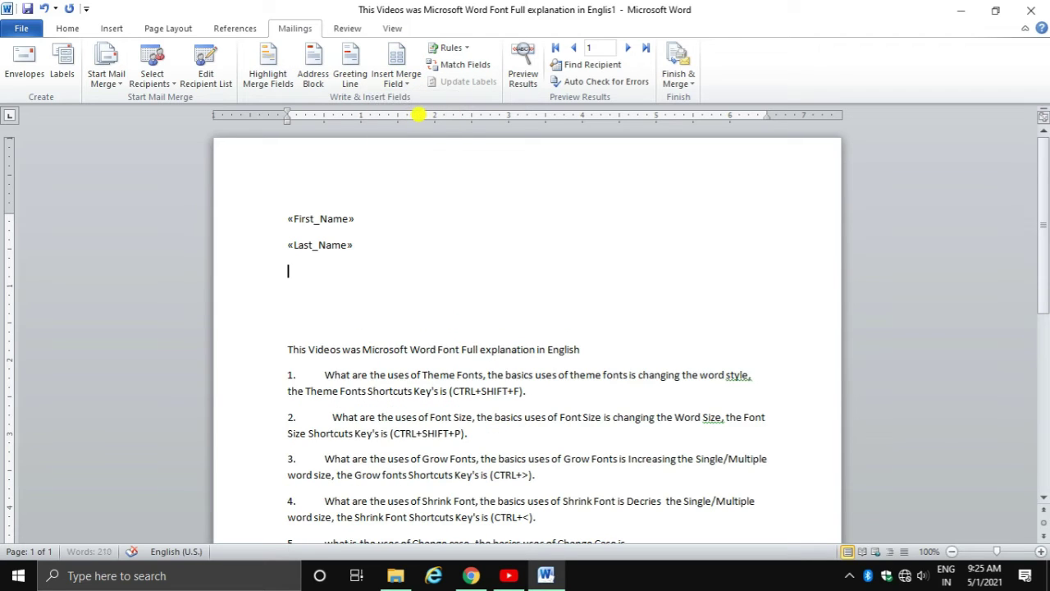
pyautogui.click(410, 82)
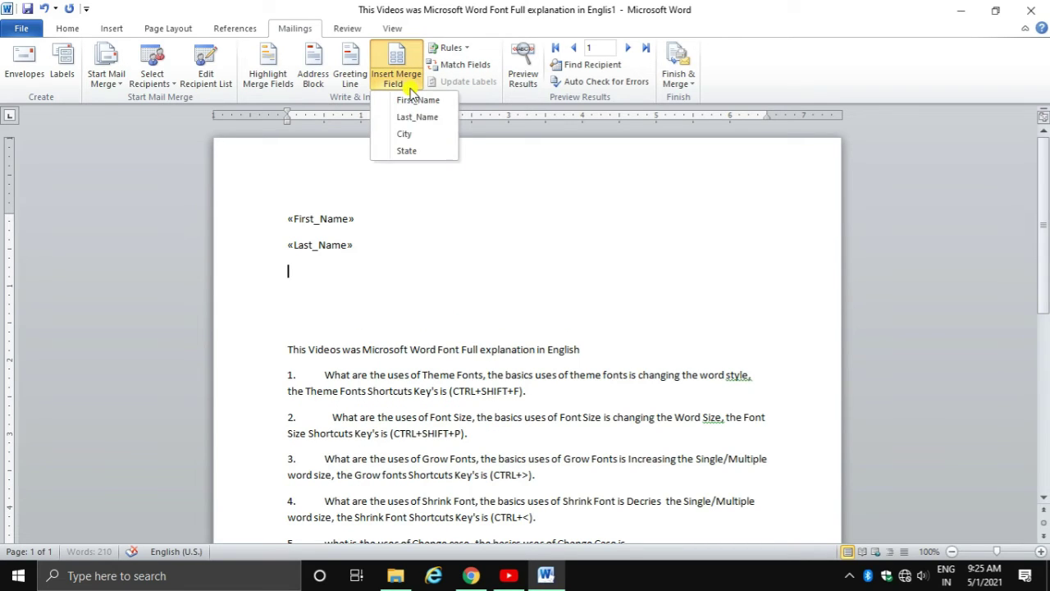
pyautogui.click(403, 134)
pyautogui.press('Return')
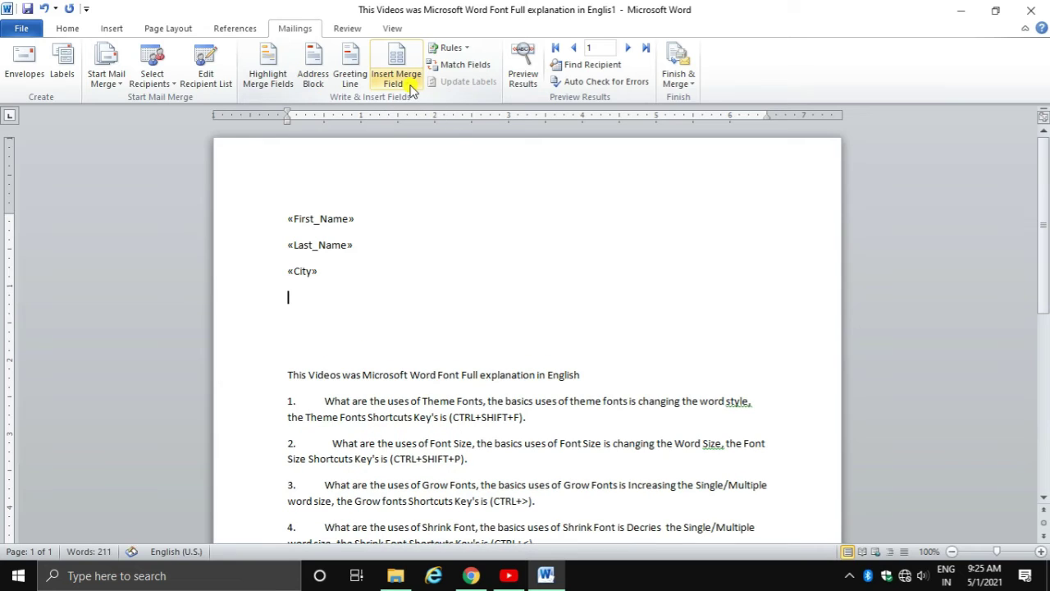
pyautogui.click(407, 83)
pyautogui.click(406, 151)
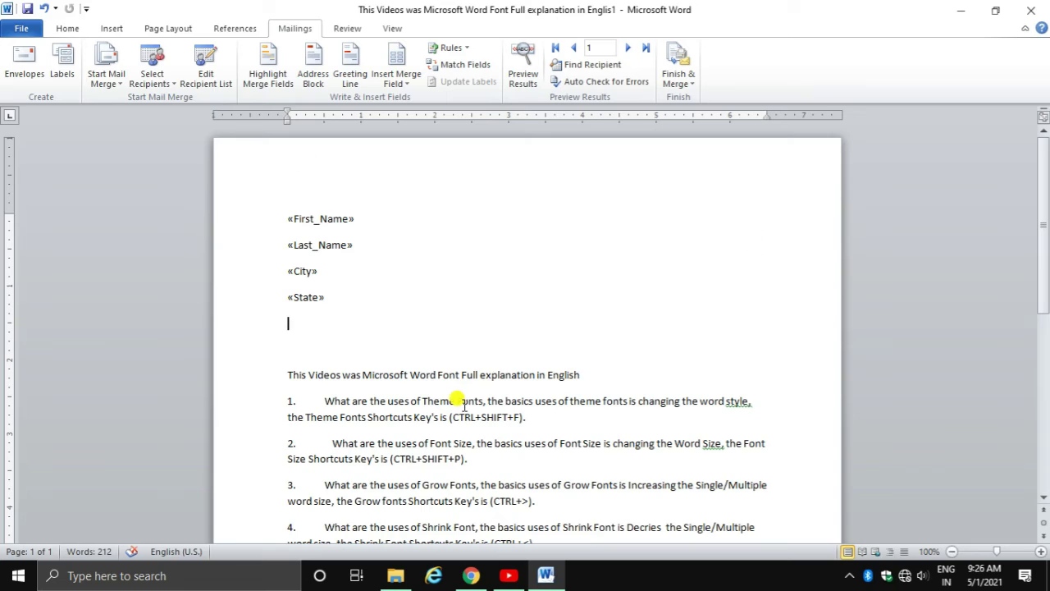
# Merge all records via Edit Individual Documents into the new three-page Letters1 document.
pyautogui.click(684, 84)
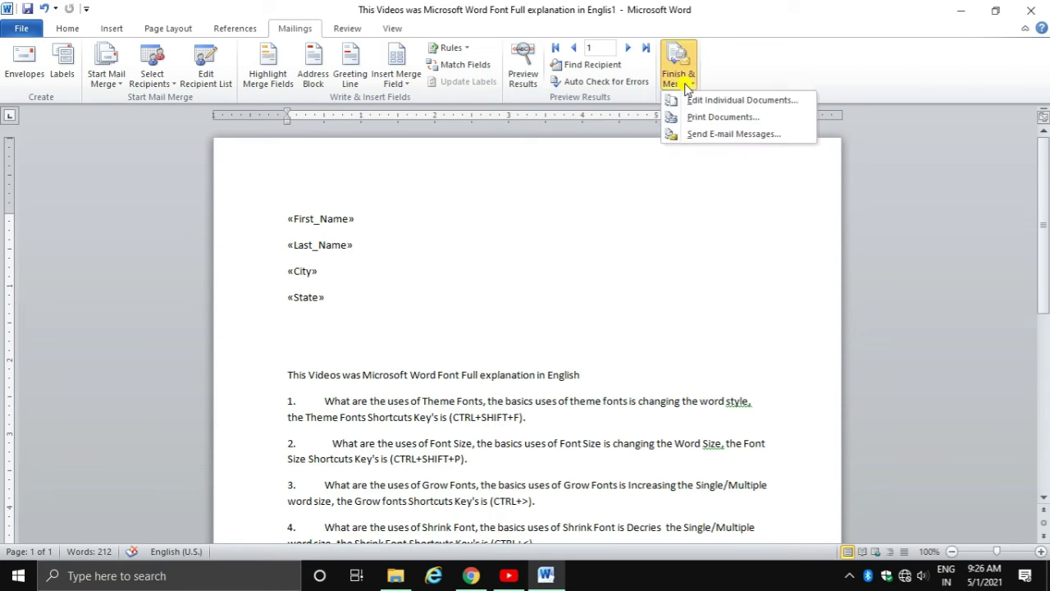
pyautogui.click(773, 102)
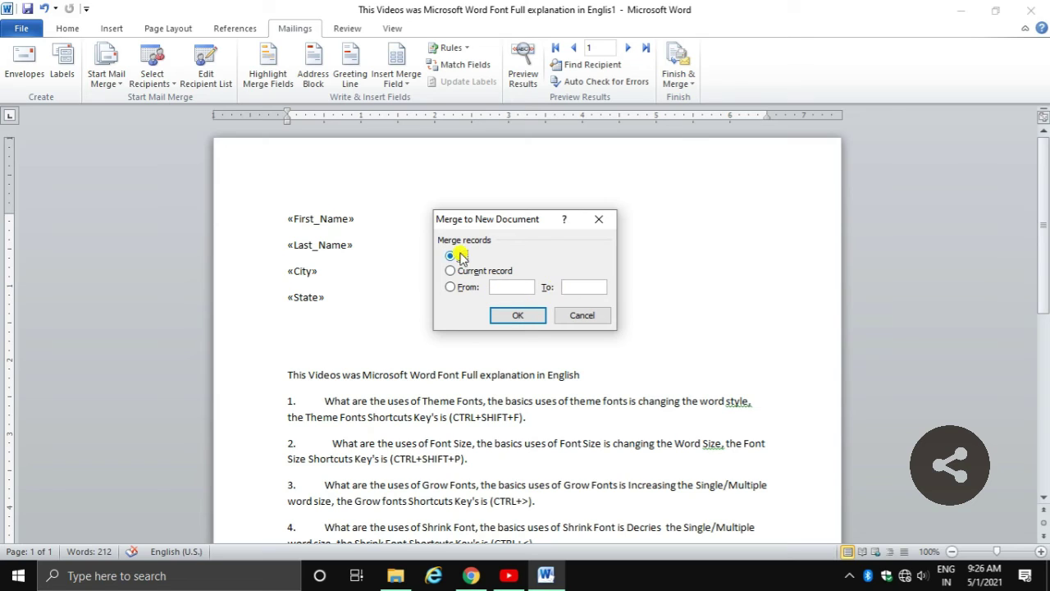
pyautogui.click(511, 317)
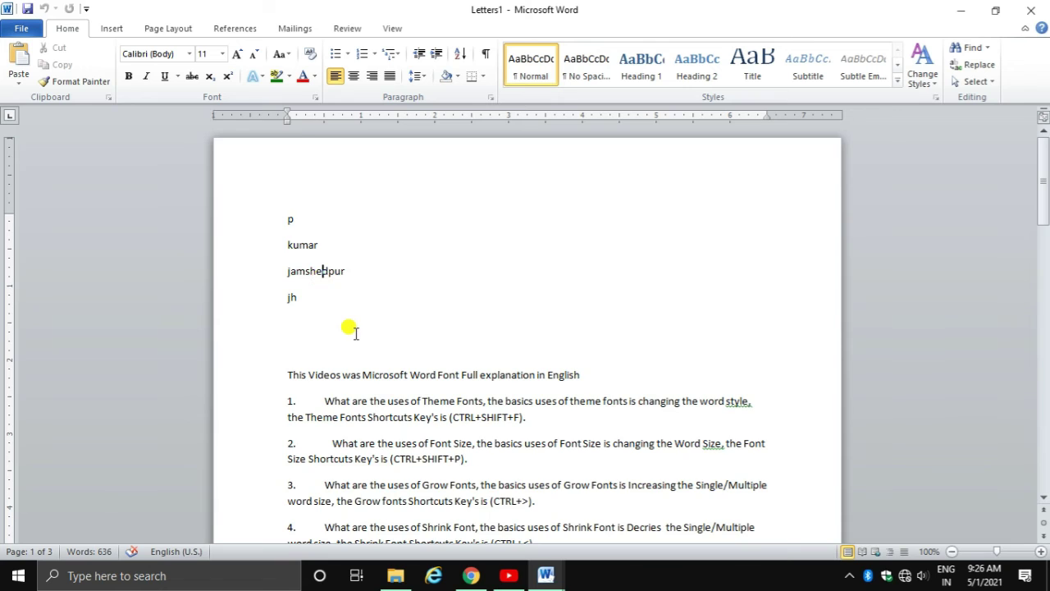
pyautogui.scroll(-5, 355, 332)
pyautogui.scroll(-3, 355, 332)
pyautogui.scroll(-4, 356, 332)
pyautogui.scroll(-4, 356, 332)
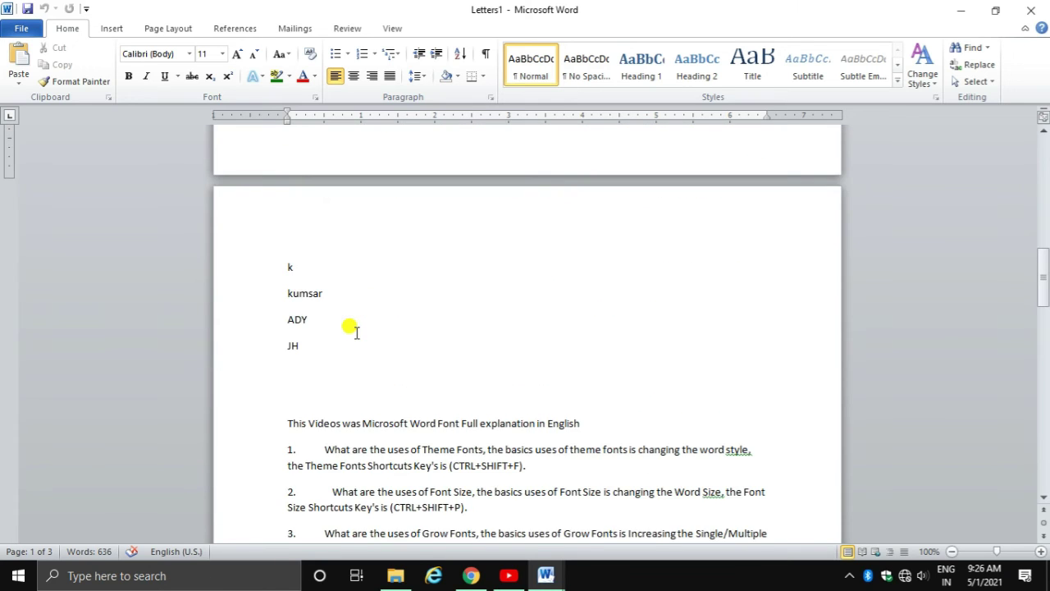
pyautogui.scroll(-1, 356, 331)
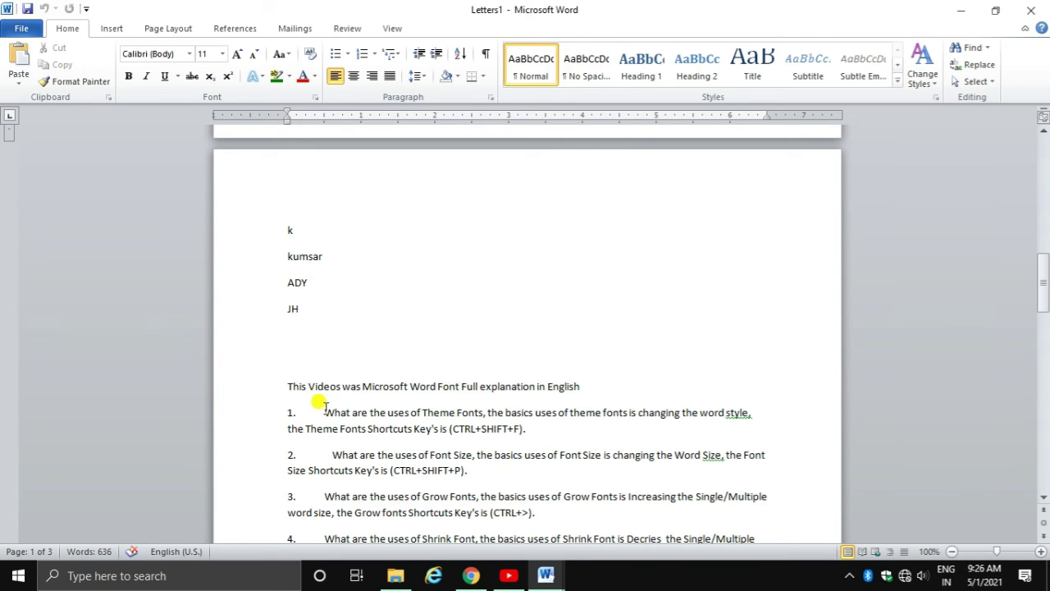
pyautogui.scroll(-1, 369, 263)
pyautogui.scroll(-4, 532, 398)
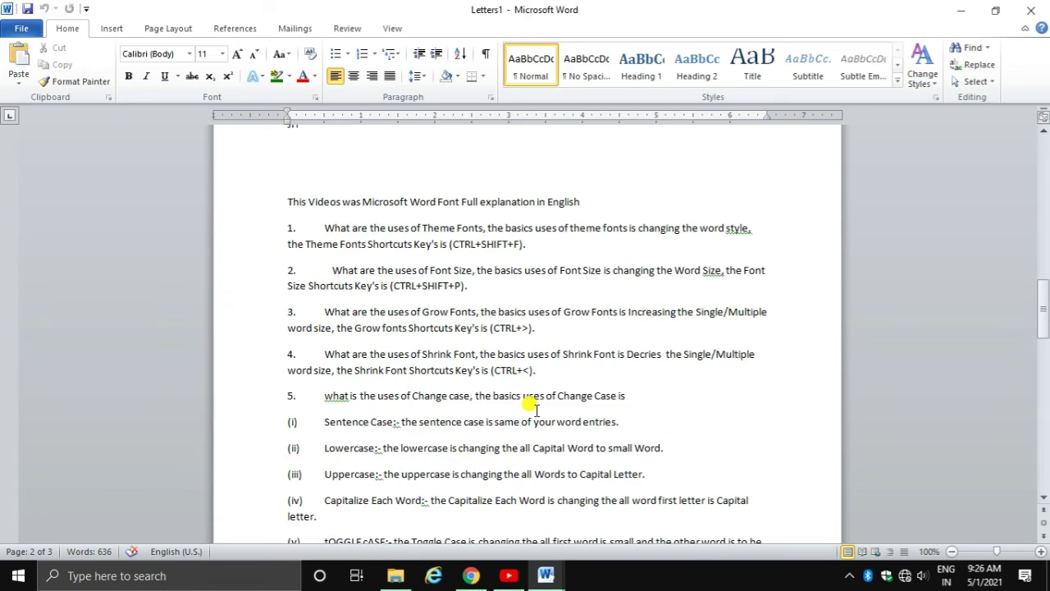
pyautogui.scroll(-6, 532, 402)
pyautogui.scroll(-5, 532, 406)
pyautogui.scroll(-6, 531, 402)
pyautogui.scroll(-2, 528, 399)
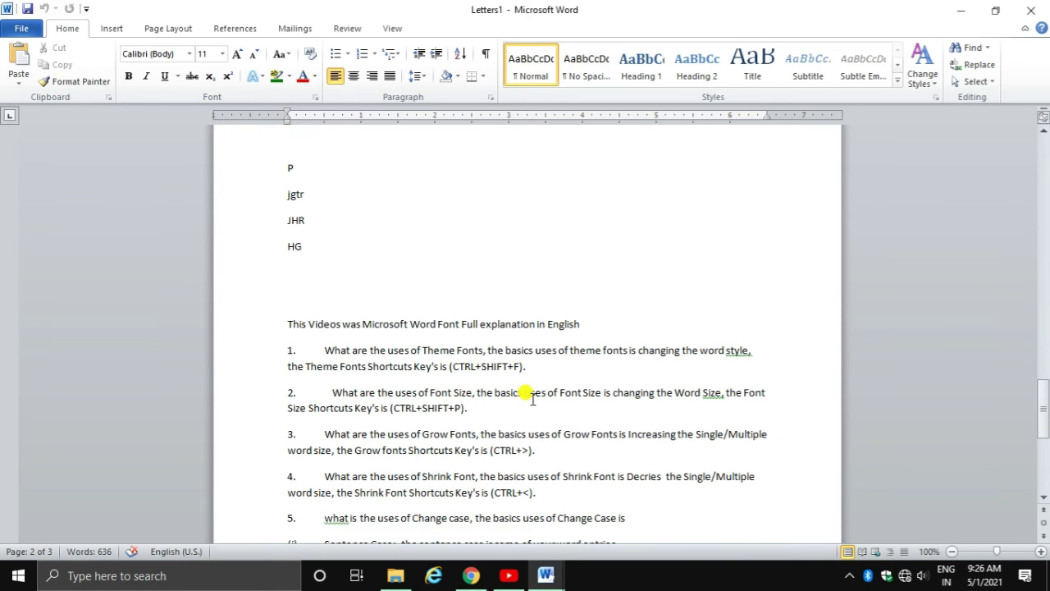
pyautogui.scroll(-3, 376, 332)
pyautogui.scroll(5, 376, 324)
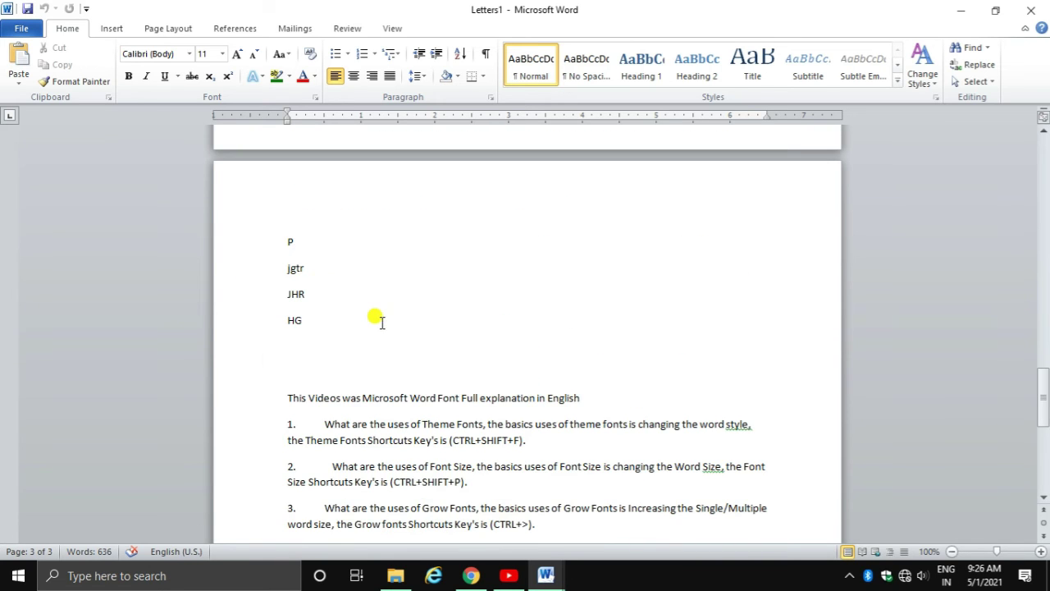
pyautogui.moveTo(268, 250); pyautogui.dragTo(300, 345)
pyautogui.click(56, 177)
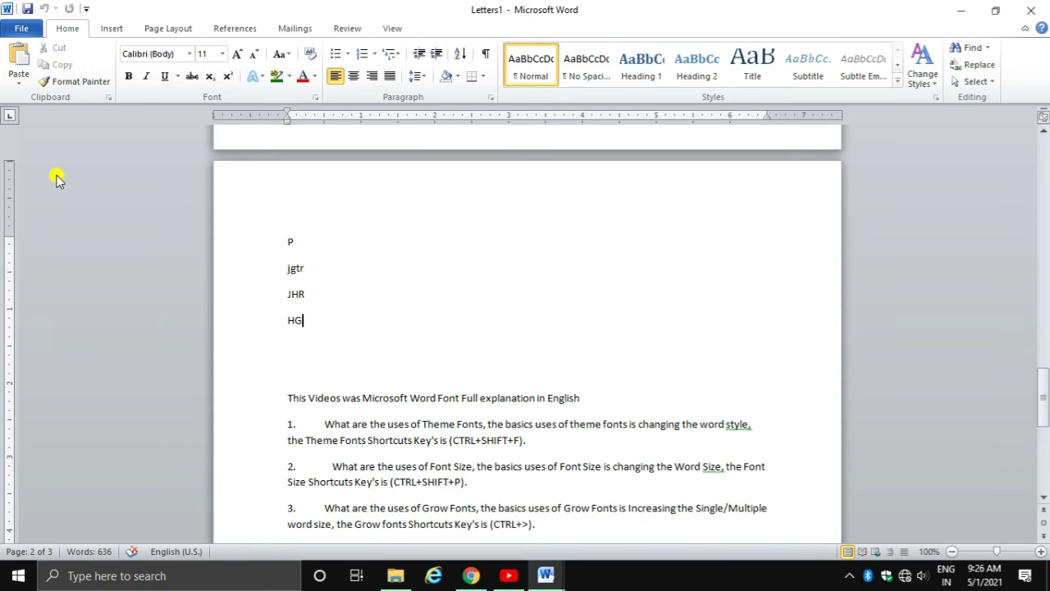
pyautogui.scroll(-3, 543, 379)
pyautogui.scroll(-5, 543, 379)
pyautogui.scroll(-4, 544, 379)
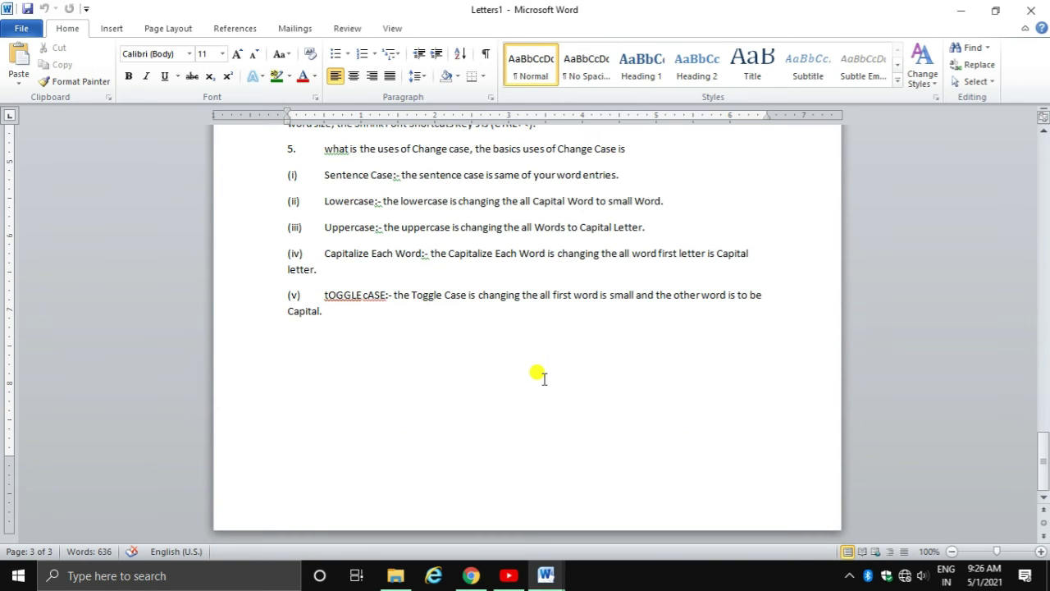
pyautogui.scroll(4, 543, 379)
pyautogui.scroll(3, 544, 379)
pyautogui.scroll(5, 543, 379)
pyautogui.scroll(-10, 543, 379)
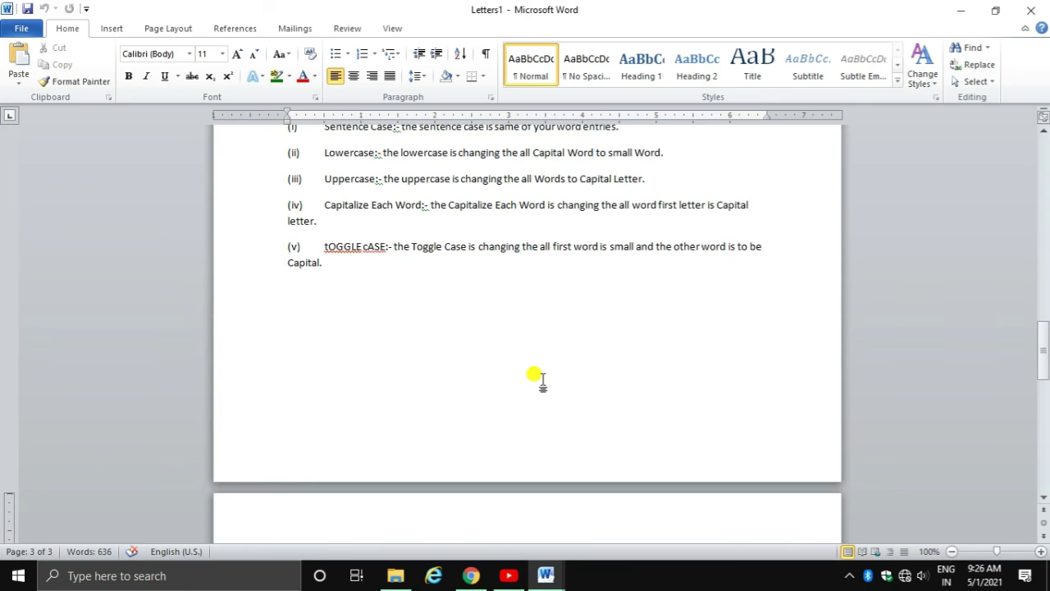
pyautogui.scroll(3, 543, 379)
pyautogui.scroll(5, 543, 379)
pyautogui.scroll(-8, 543, 379)
pyautogui.scroll(5, 543, 379)
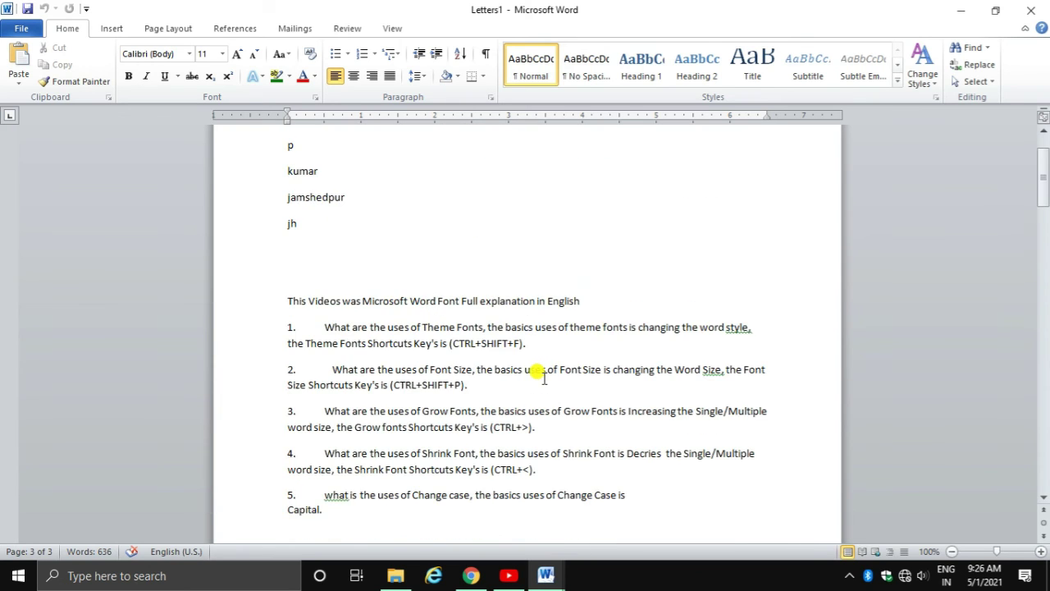
pyautogui.scroll(2, 543, 379)
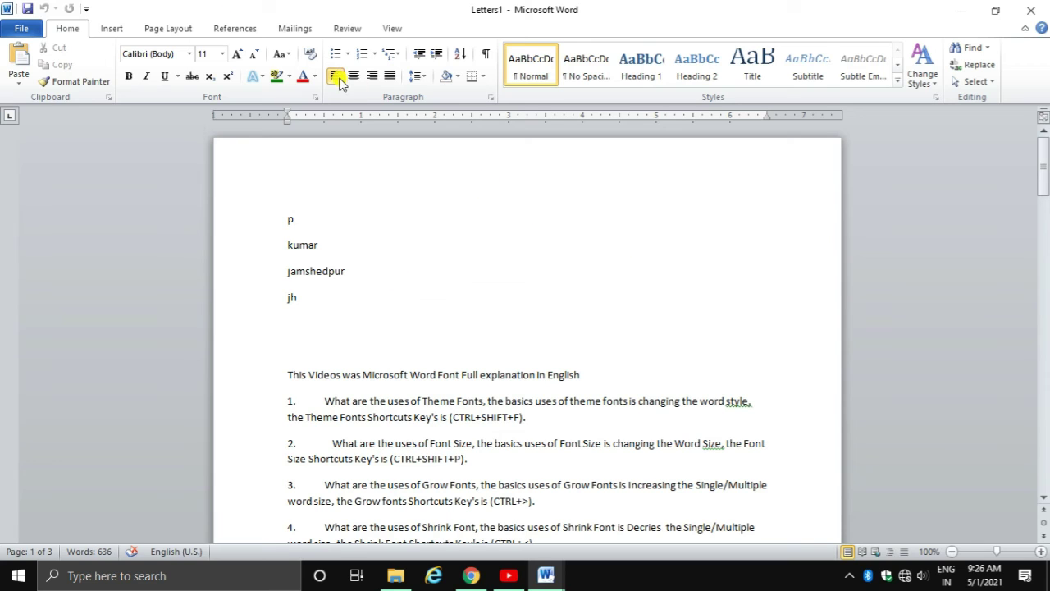
pyautogui.click(298, 24)
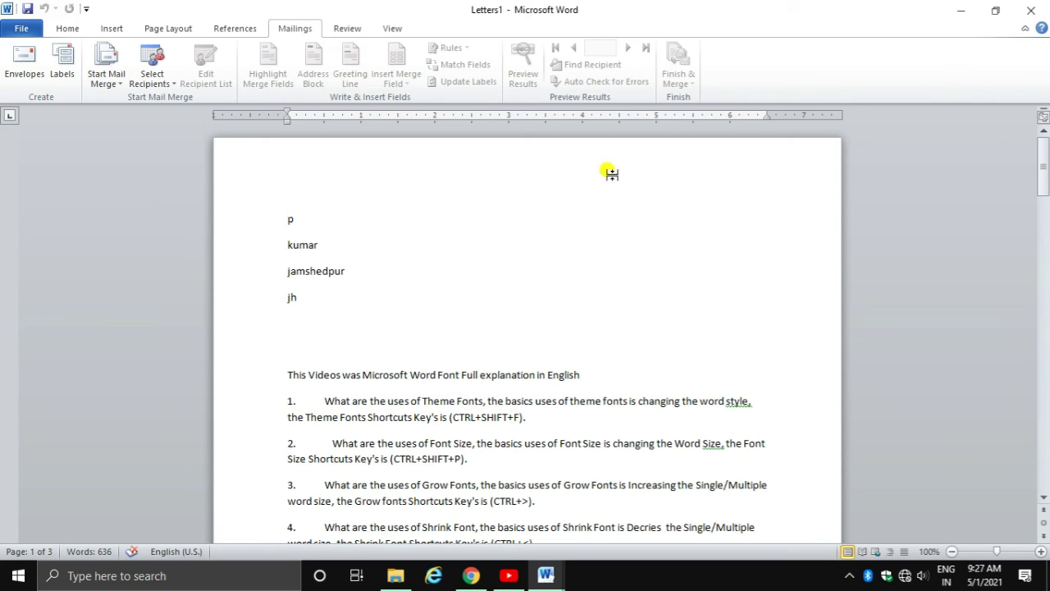
pyautogui.click(348, 271)
pyautogui.scroll(-5, 439, 431)
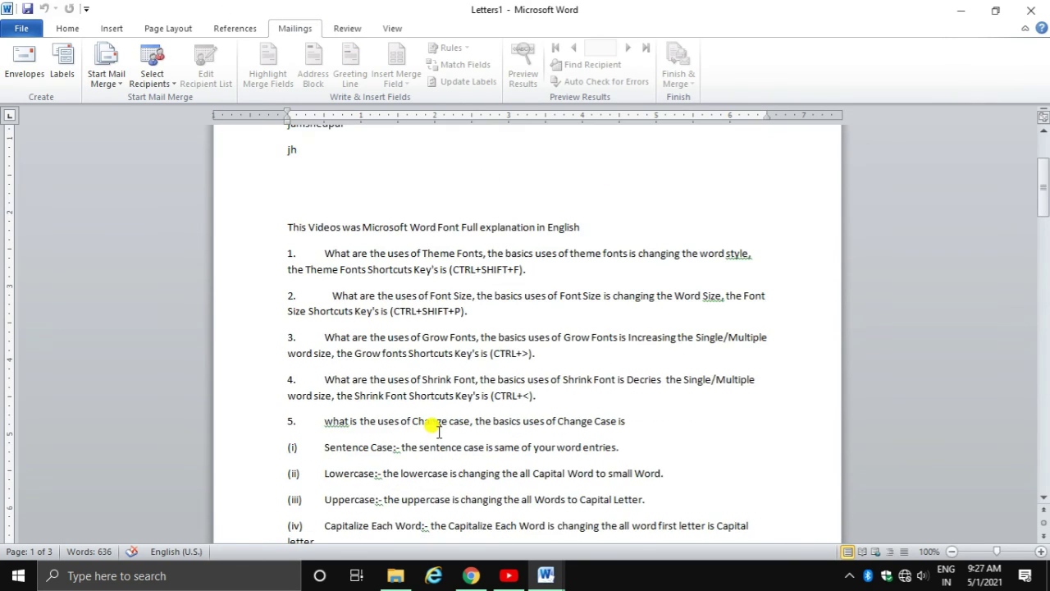
pyautogui.scroll(-3, 439, 431)
pyautogui.scroll(-3, 439, 431)
pyautogui.scroll(3, 439, 430)
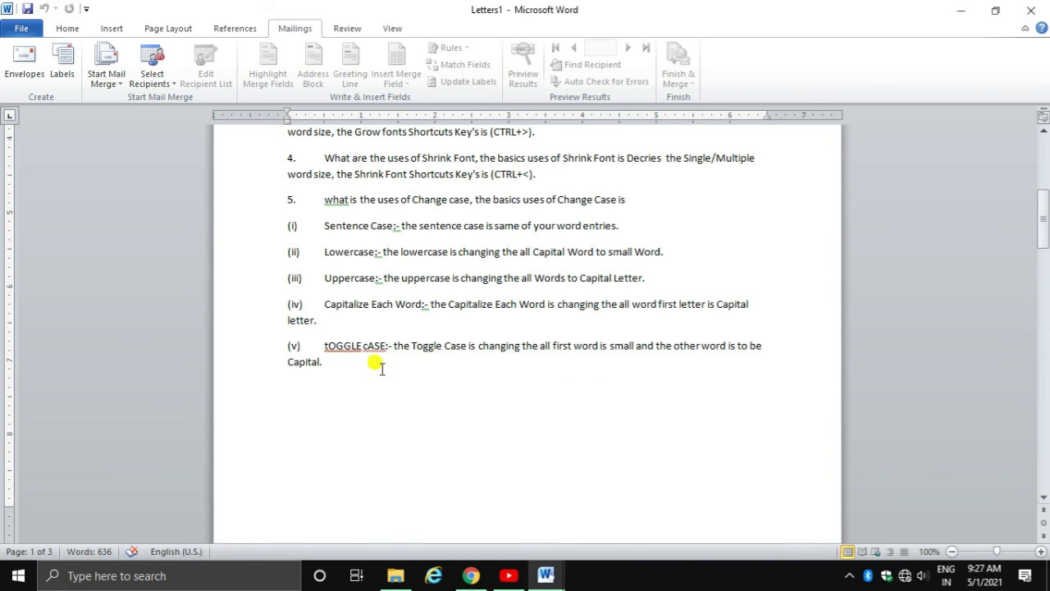
pyautogui.click(454, 346)
pyautogui.scroll(4, 382, 365)
pyautogui.scroll(5, 386, 366)
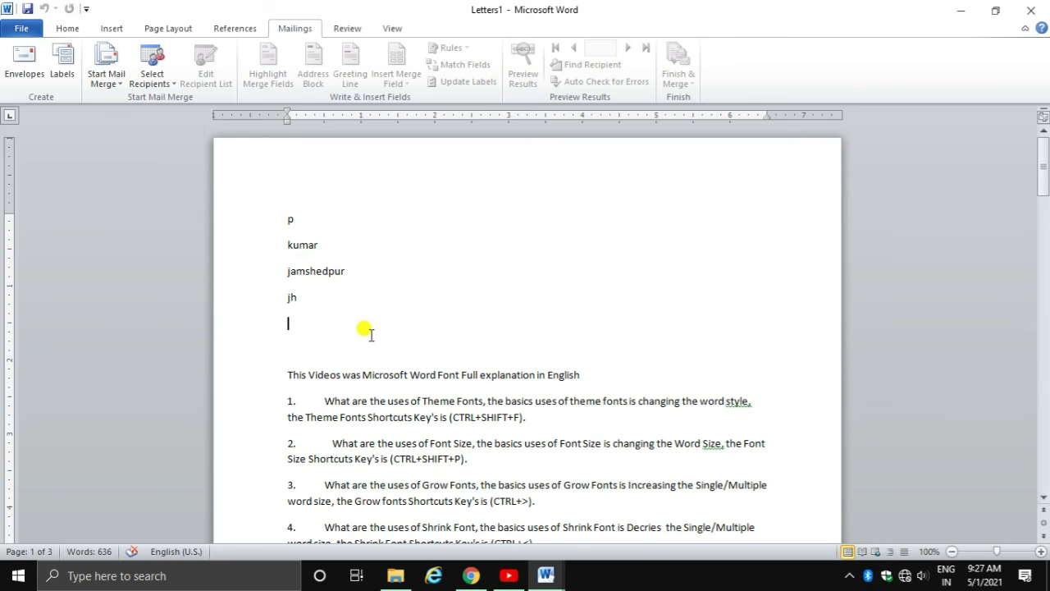
pyautogui.scroll(-4, 406, 345)
pyautogui.scroll(-4, 408, 343)
pyautogui.scroll(-8, 408, 344)
pyautogui.scroll(11, 409, 344)
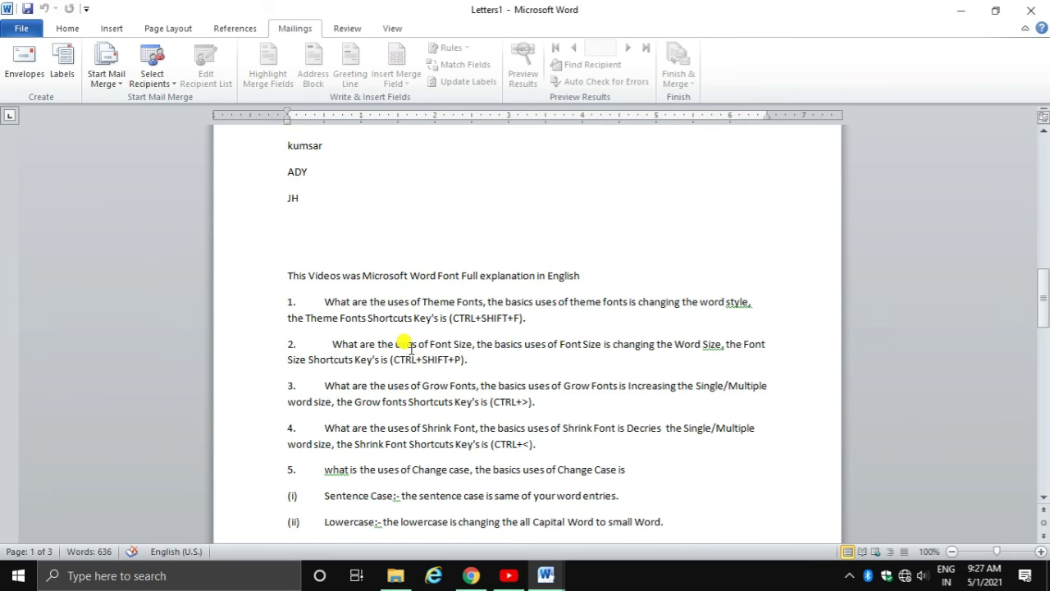
pyautogui.scroll(-4, 410, 344)
pyautogui.scroll(-4, 409, 344)
pyautogui.scroll(-3, 406, 345)
pyautogui.scroll(4, 404, 348)
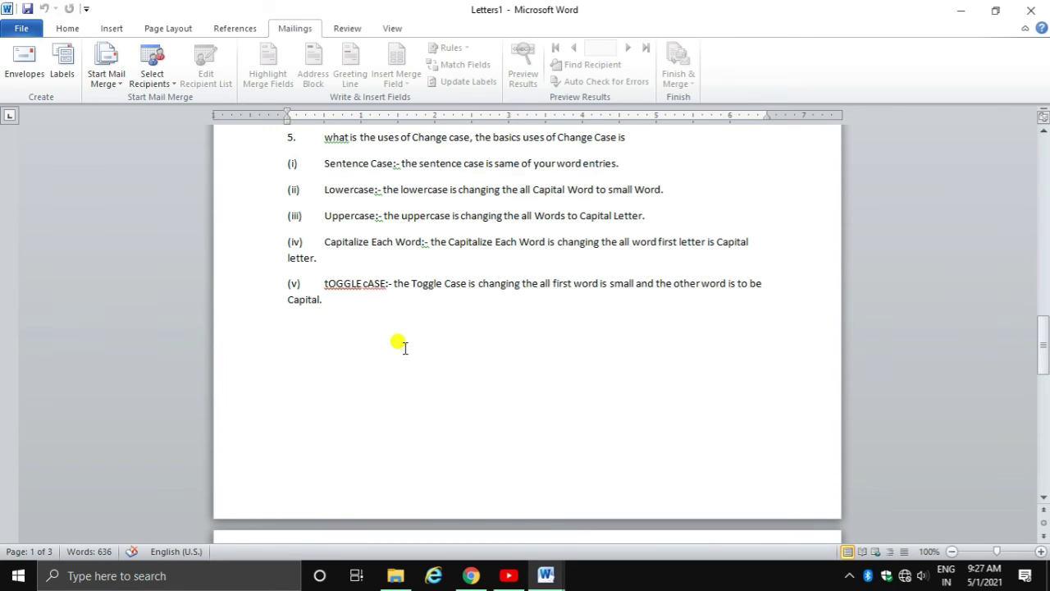
pyautogui.click(410, 371)
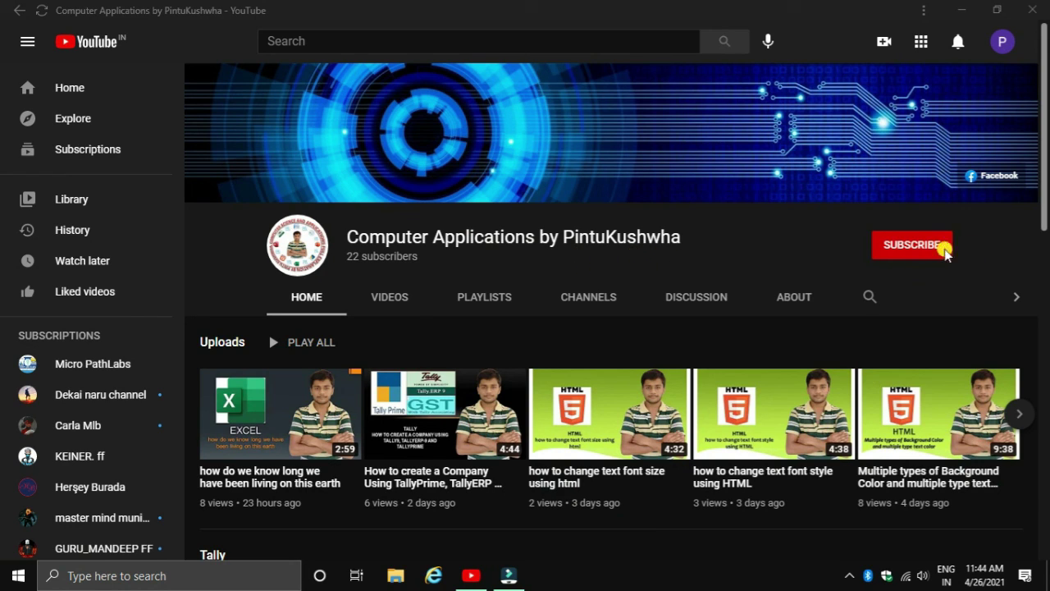
# Subscribe to the channel and set its notification bell to All.
pyautogui.click(919, 251)
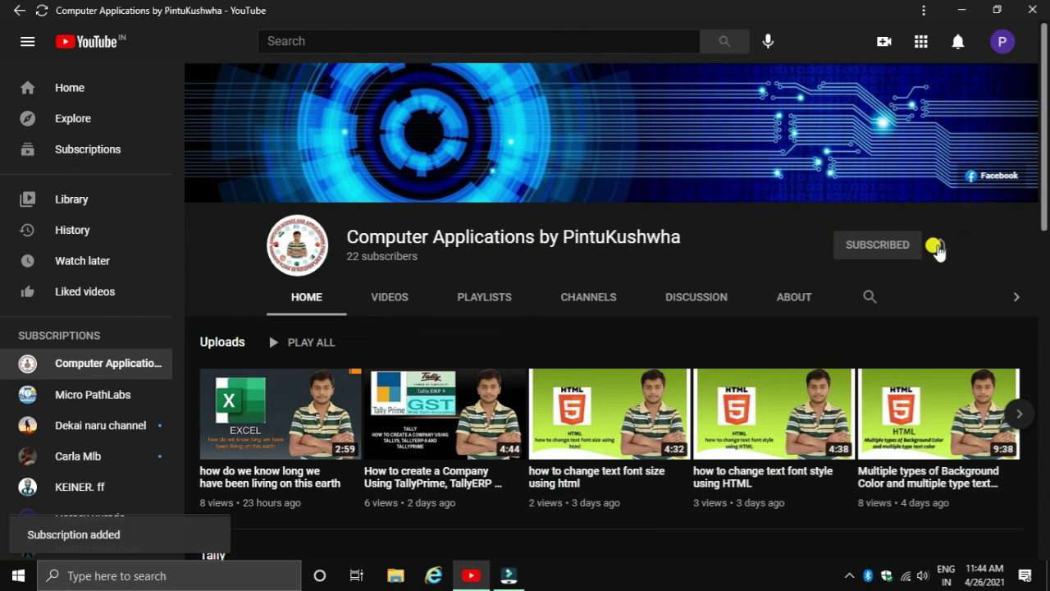
pyautogui.click(937, 247)
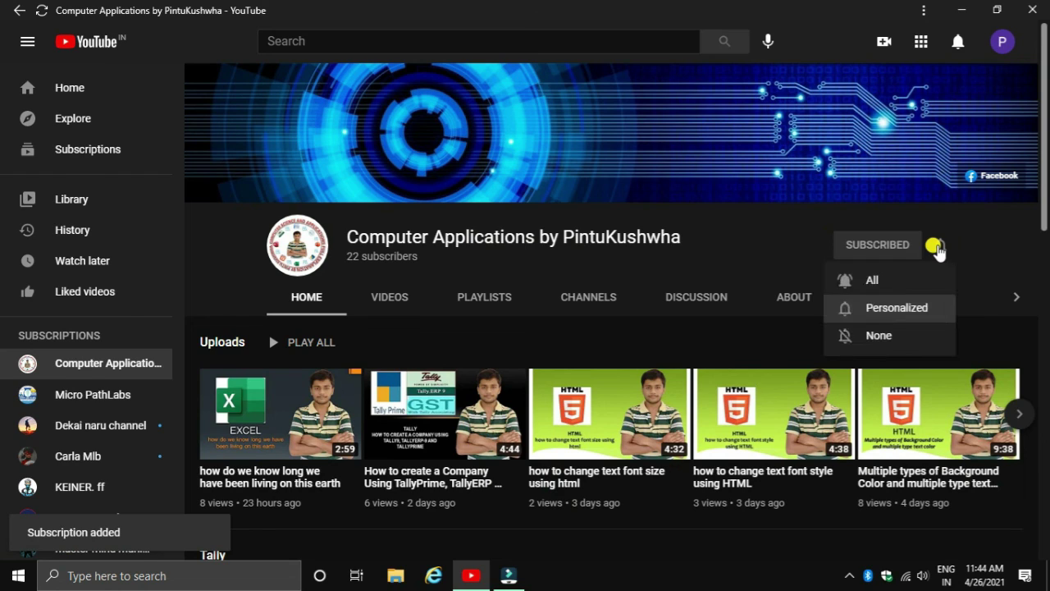
pyautogui.click(911, 276)
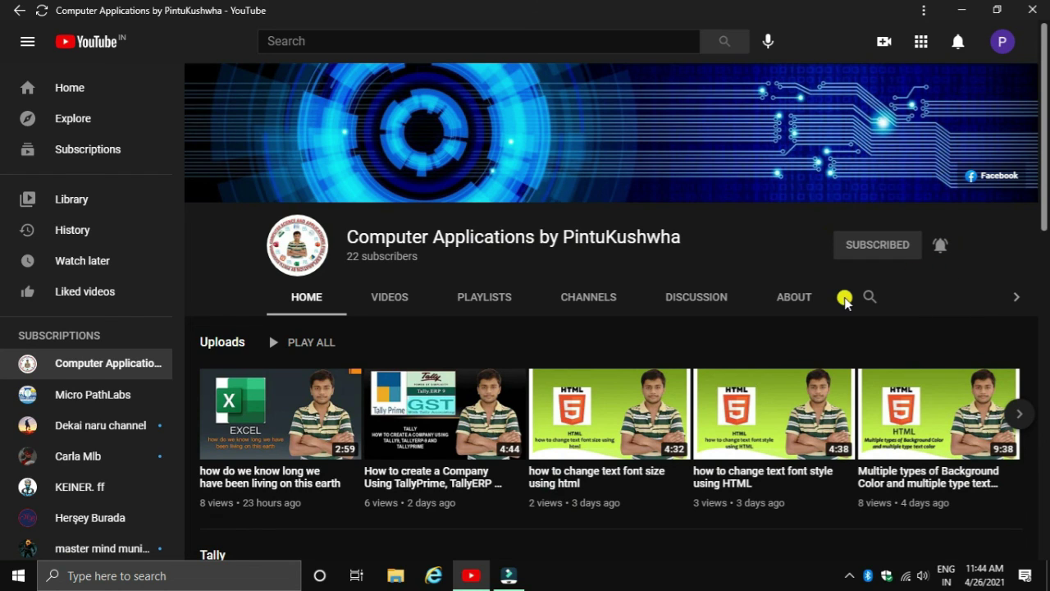